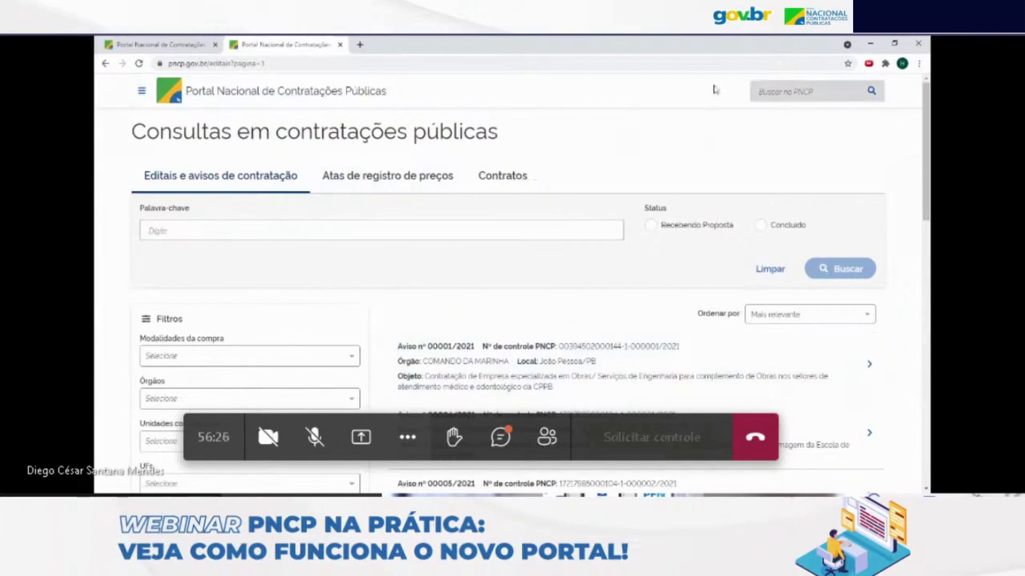
Step: Return to the portal's home page and search the whole PNCP for 00046/2021
{"action": "left_click", "coordinate": [198, 95]}
{"action": "left_click", "coordinate": [781, 93]}
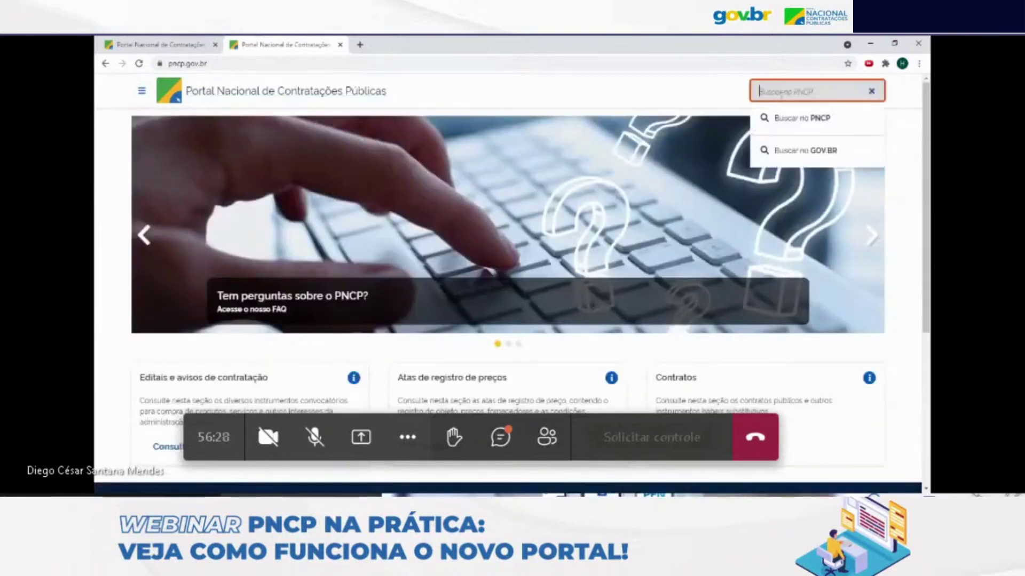
{"action": "type", "text": "oo"}
{"action": "type", "text": "00046/2021"}
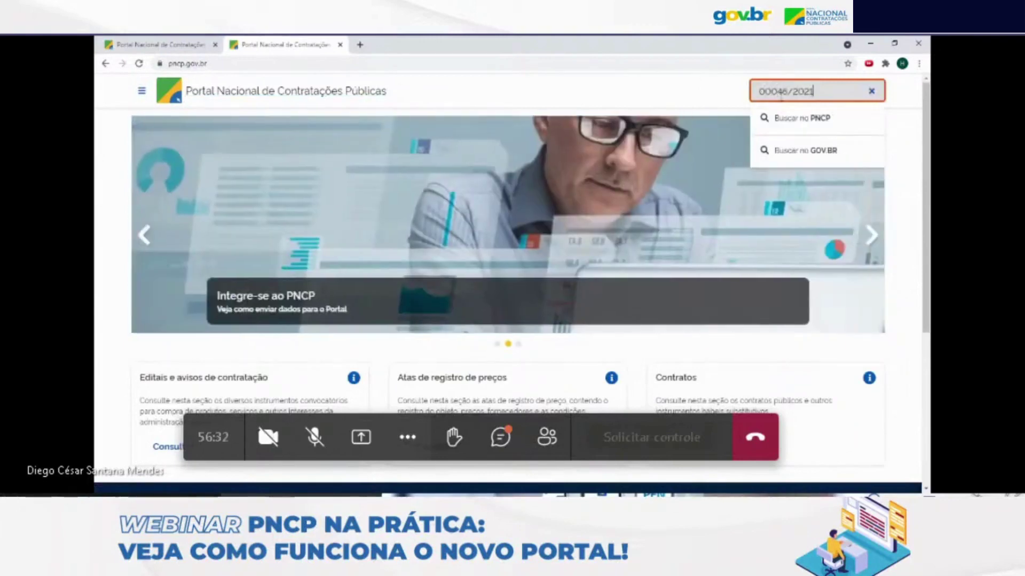
{"action": "key", "text": "Return"}
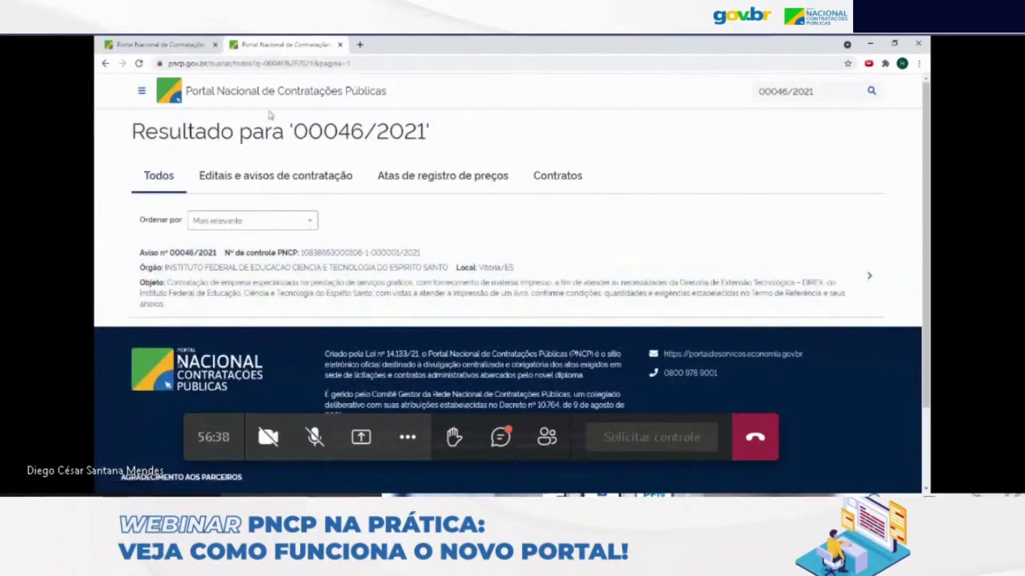
Step: Open the "Editais e avisos de contratação" consultation from the home page and search it by the keyword 00046/2021
{"action": "left_click", "coordinate": [221, 95]}
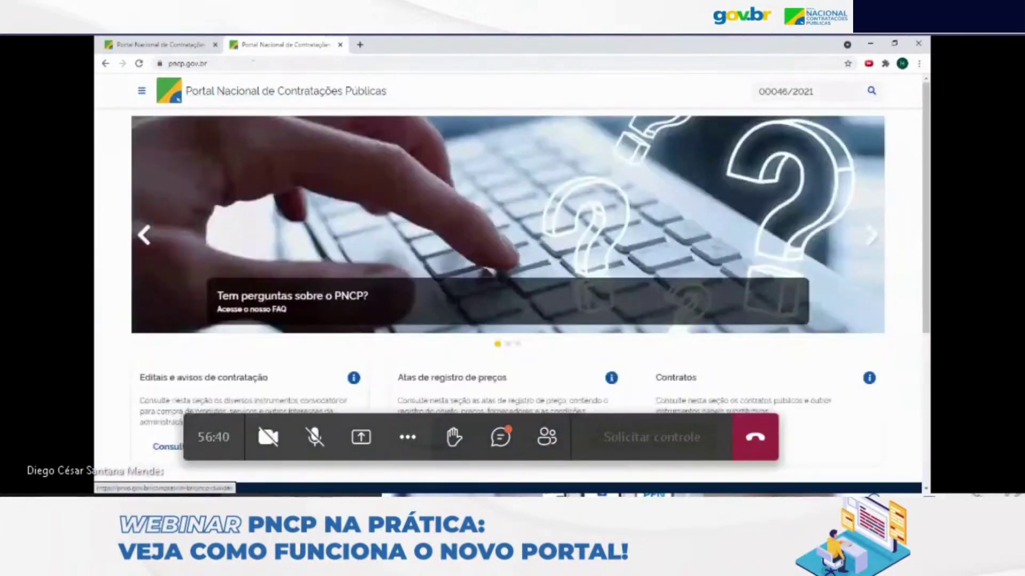
{"action": "left_click", "coordinate": [160, 448]}
{"action": "left_click", "coordinate": [177, 229]}
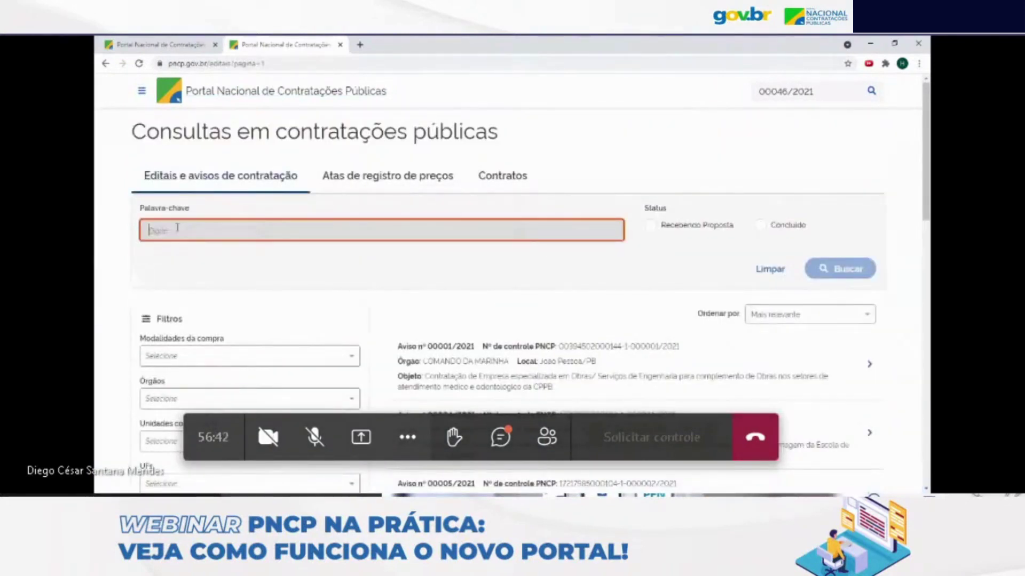
{"action": "type", "text": "D"}
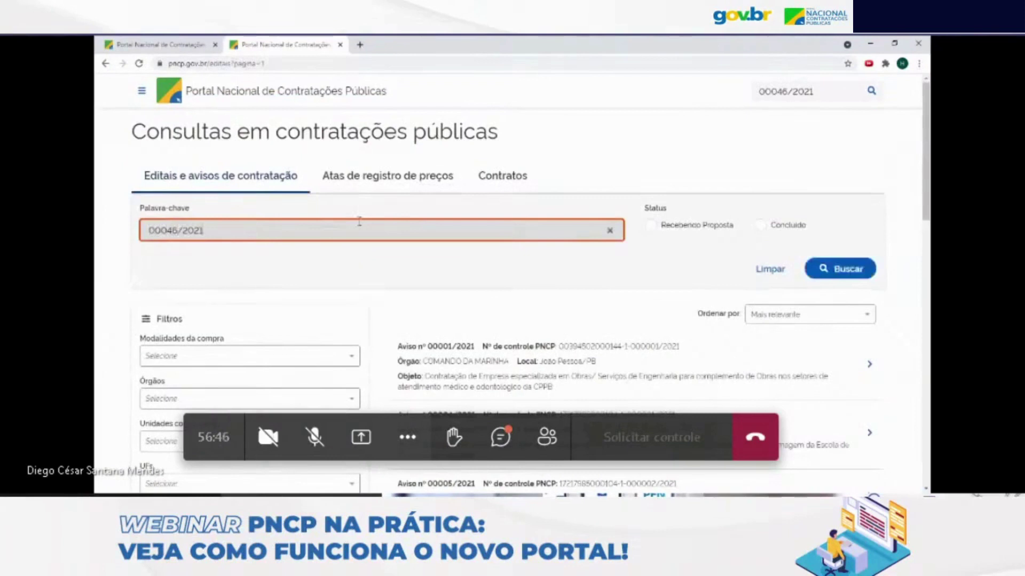
{"action": "left_click", "coordinate": [835, 267]}
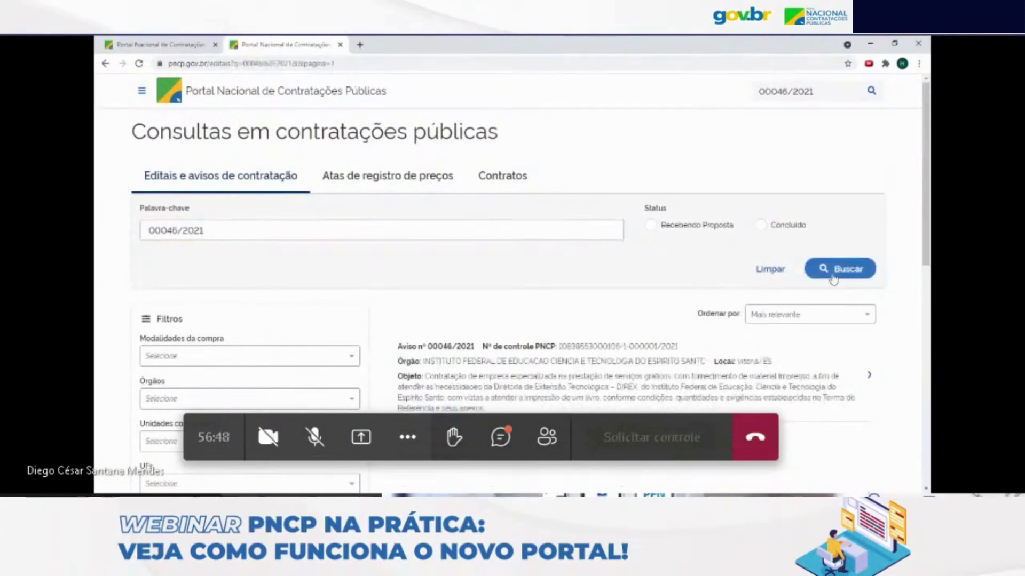
{"action": "scroll", "coordinate": [525, 342], "scroll_direction": "down", "scroll_amount": 1}
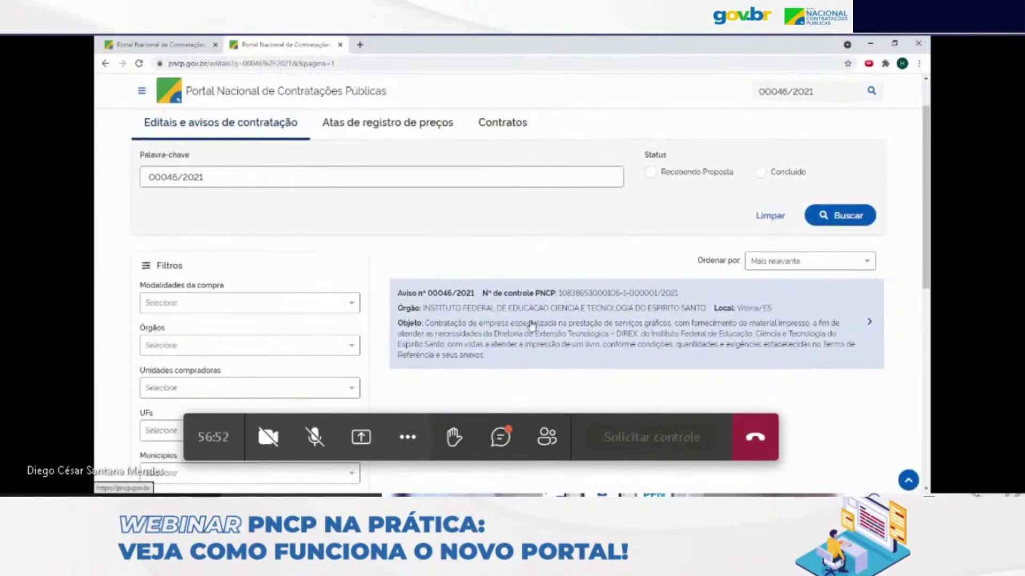
{"action": "left_click", "coordinate": [176, 177]}
{"action": "key", "text": "ctrl+a"}
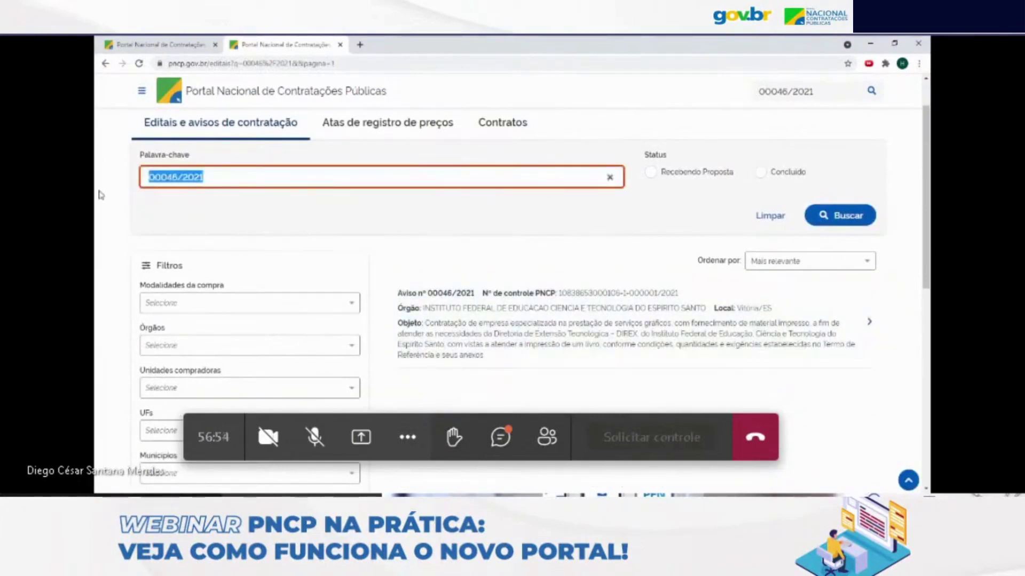
{"action": "key", "text": "BackSpace"}
{"action": "type", "text": "Vitoria"}
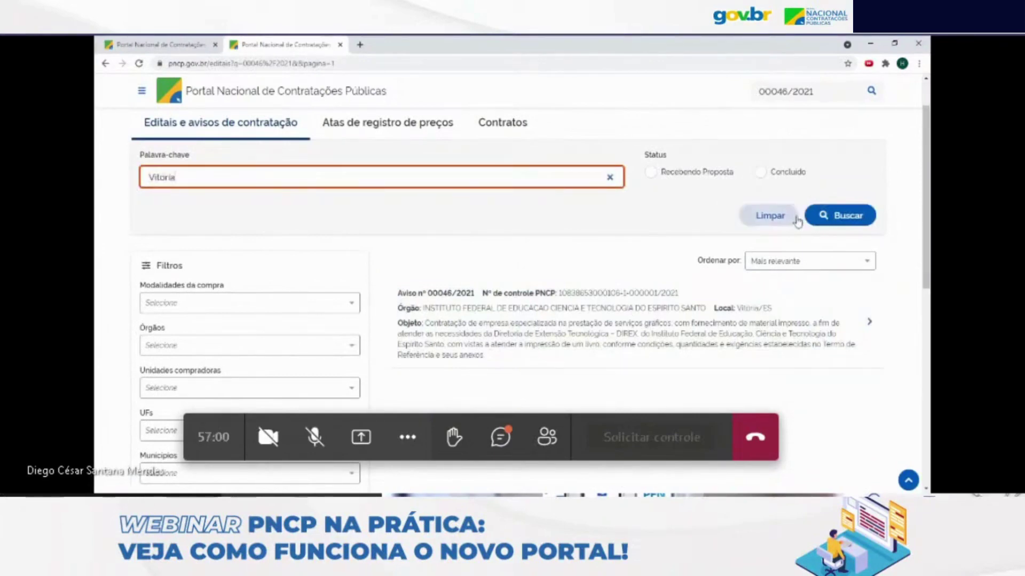
Step: Clear the current search and look up notices with the keyword Vitória
{"action": "left_click", "coordinate": [769, 216]}
{"action": "left_click", "coordinate": [310, 228]}
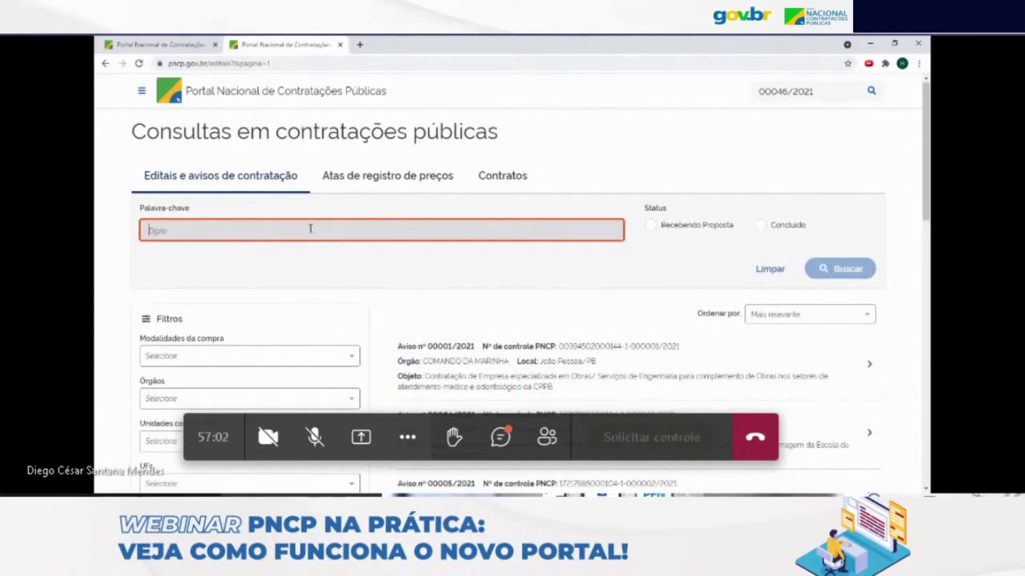
{"action": "type", "text": "Vi"}
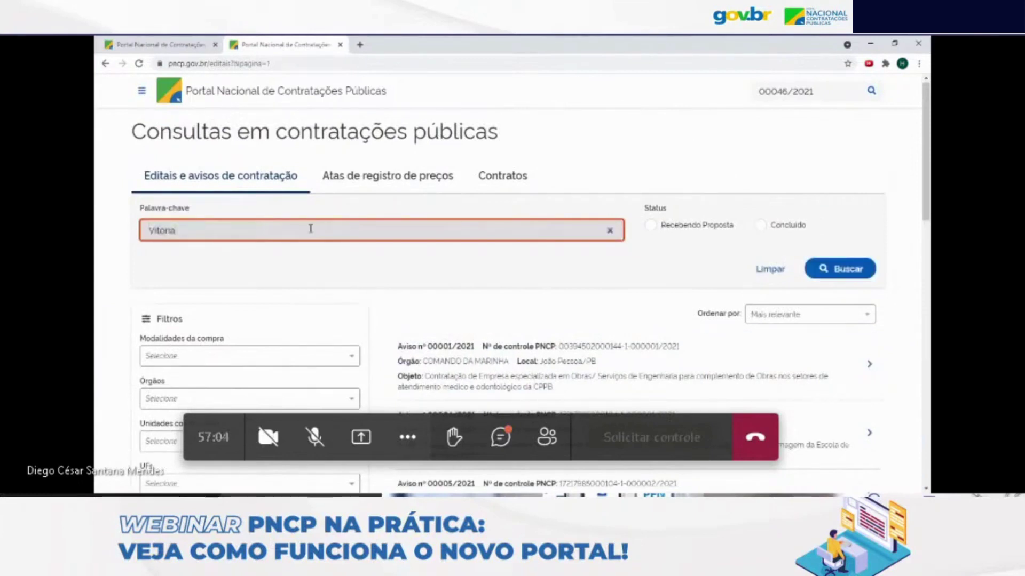
{"action": "type", "text": "toria"}
{"action": "left_click", "coordinate": [839, 269]}
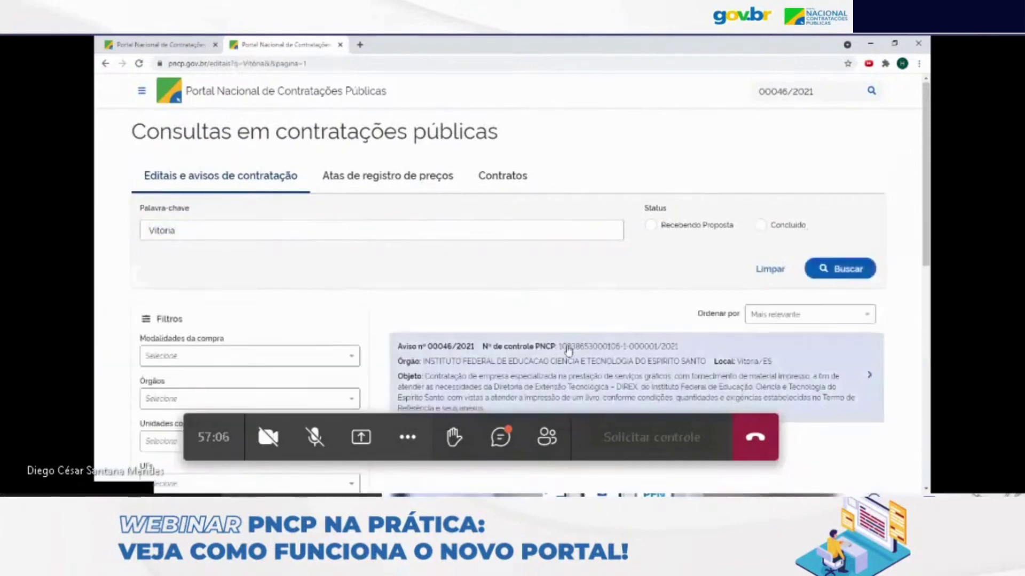
Step: Clear the keyword search and filter the notices by the Órgão Instituto Federal de Educação, Ciência e Tecnologia do Espírito Santo
{"action": "double_click", "coordinate": [162, 230]}
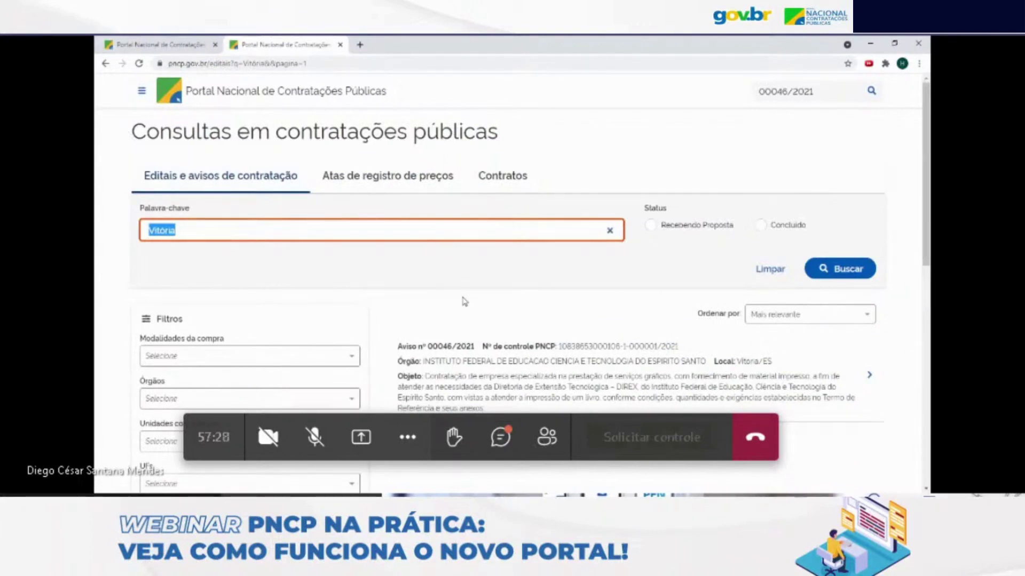
{"action": "scroll", "coordinate": [468, 304], "scroll_direction": "down", "scroll_amount": 2}
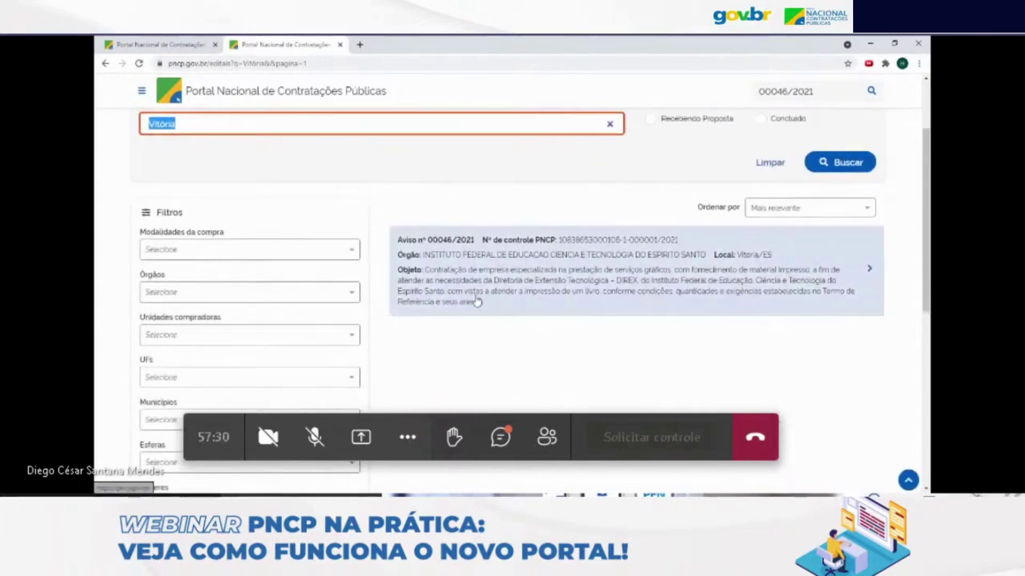
{"action": "left_click", "coordinate": [779, 162]}
{"action": "scroll", "coordinate": [281, 267], "scroll_direction": "down", "scroll_amount": 3}
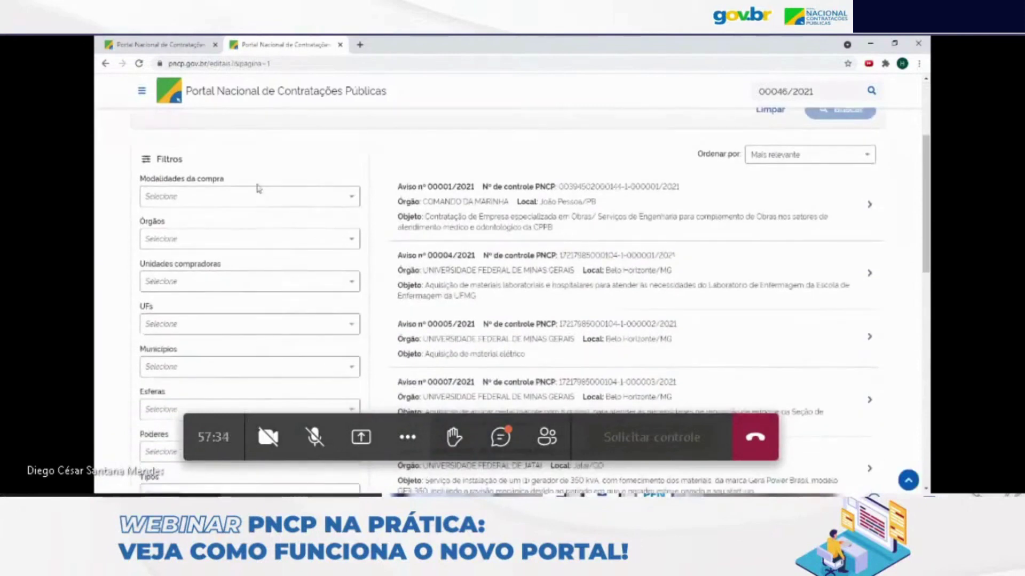
{"action": "left_click", "coordinate": [234, 244]}
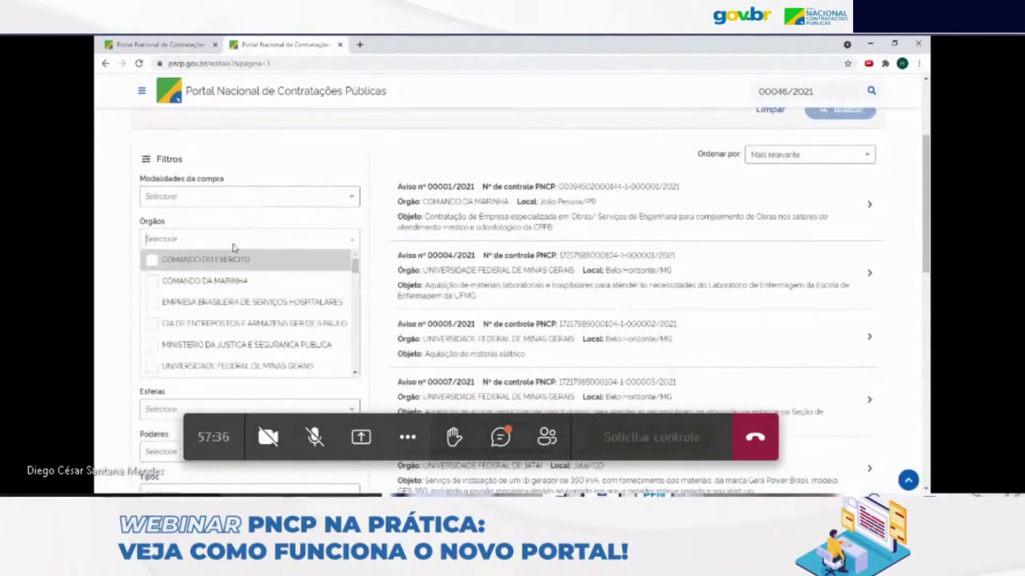
{"action": "type", "text": "esp"}
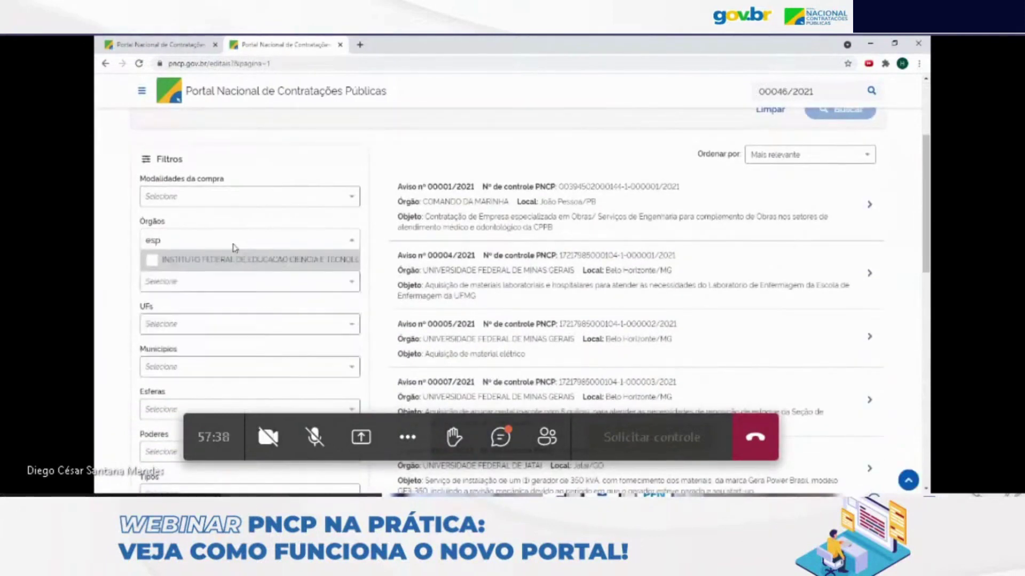
{"action": "left_click", "coordinate": [273, 266]}
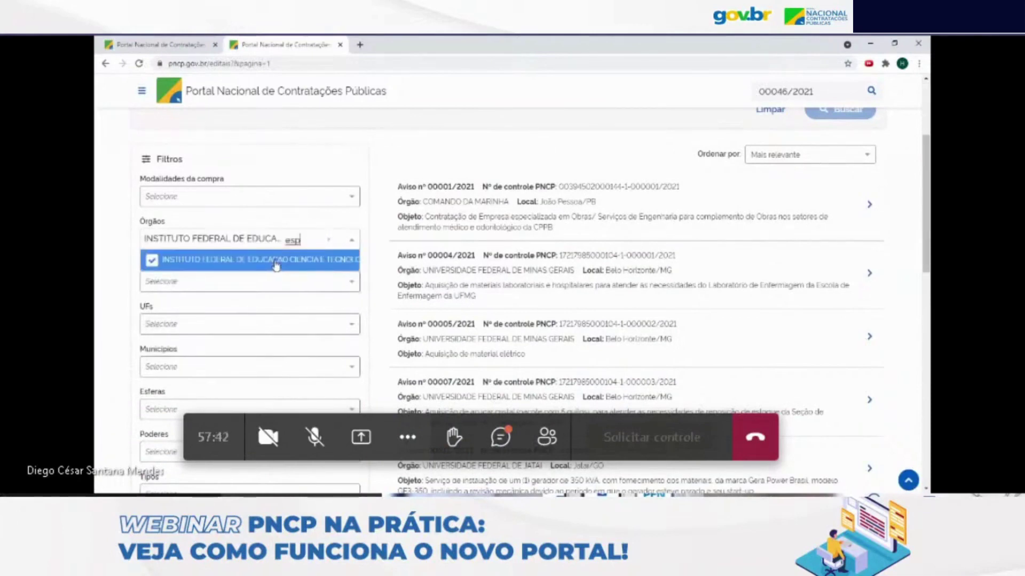
{"action": "scroll", "coordinate": [335, 300], "scroll_direction": "down", "scroll_amount": 4}
{"action": "left_click", "coordinate": [323, 320]}
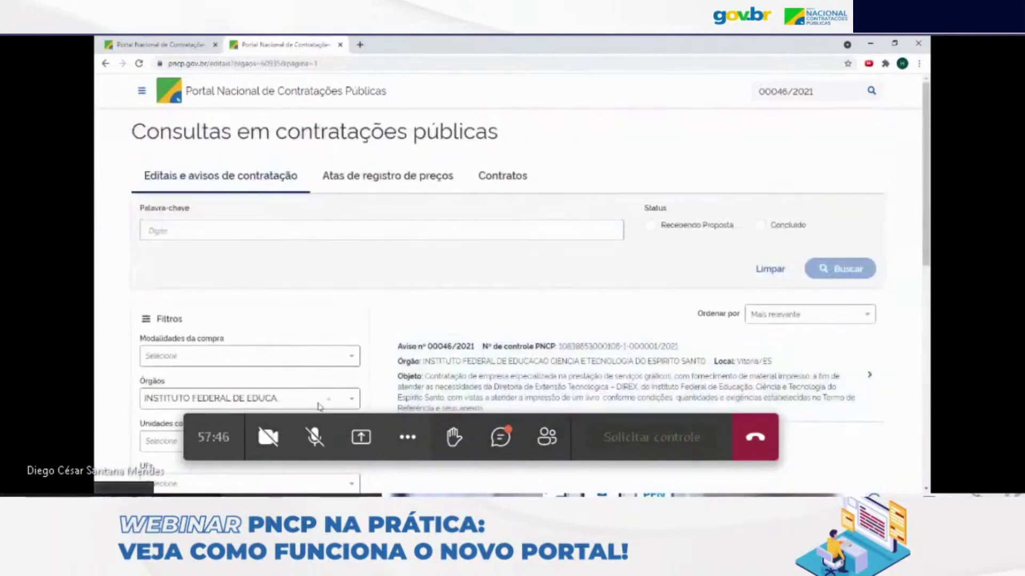
Step: Clear the Órgãos filter and filter the notices by the UF ES instead
{"action": "scroll", "coordinate": [328, 394], "scroll_direction": "down", "scroll_amount": 4}
{"action": "left_click", "coordinate": [277, 476]}
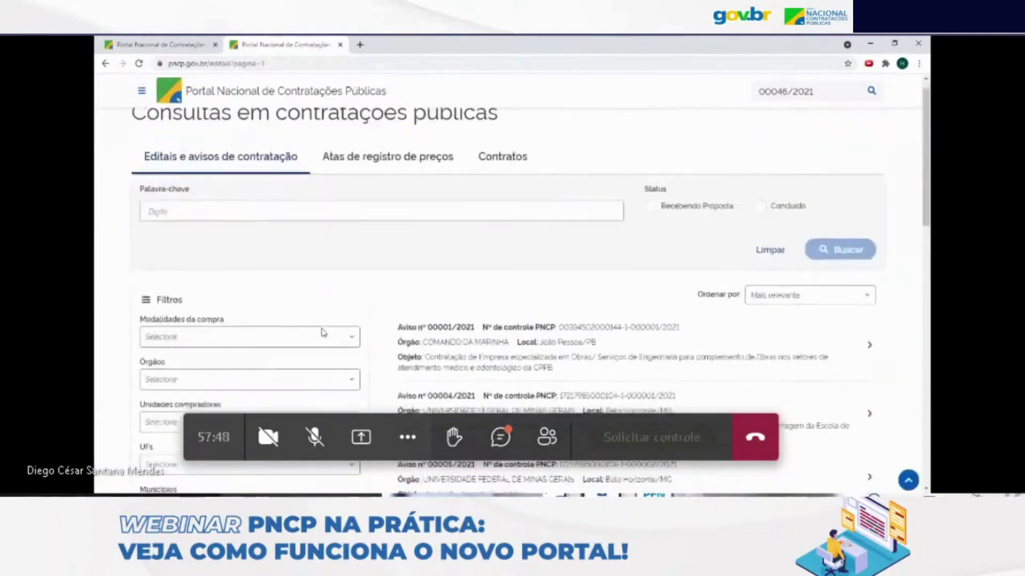
{"action": "scroll", "coordinate": [320, 352], "scroll_direction": "down", "scroll_amount": 6}
{"action": "left_click", "coordinate": [354, 330]}
{"action": "type", "text": "es"}
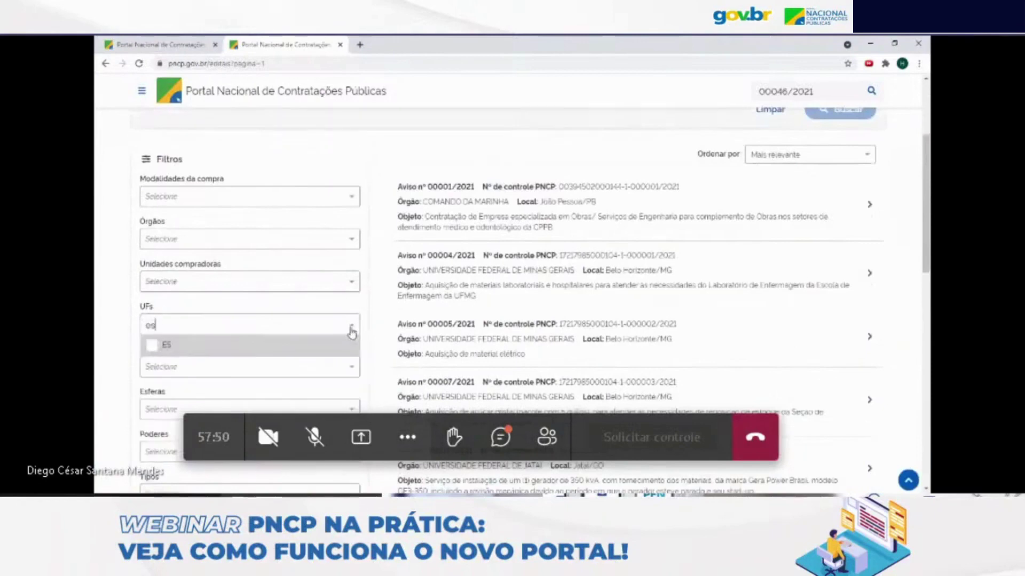
{"action": "left_click", "coordinate": [153, 348]}
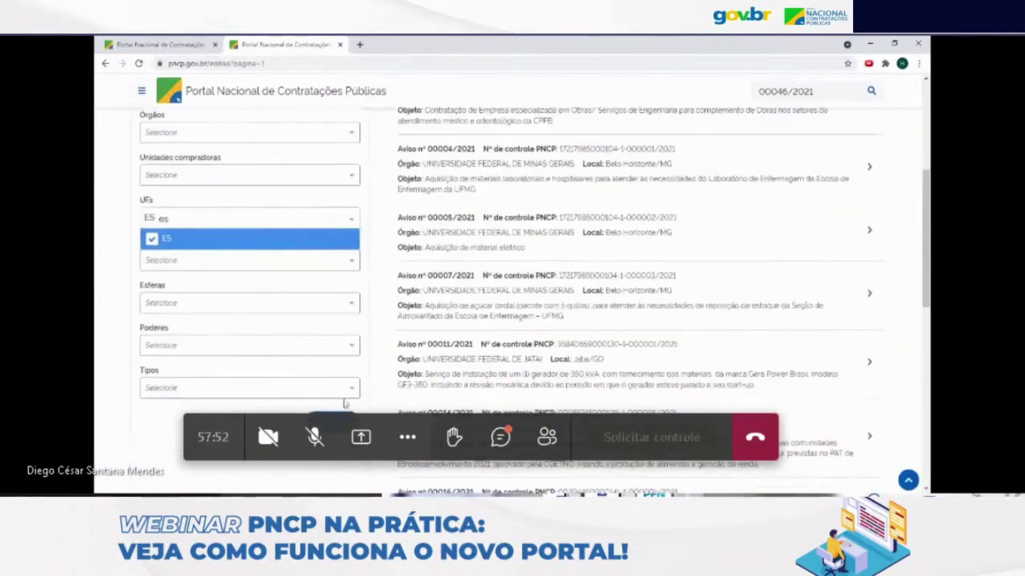
{"action": "scroll", "coordinate": [515, 359], "scroll_direction": "down", "scroll_amount": 3}
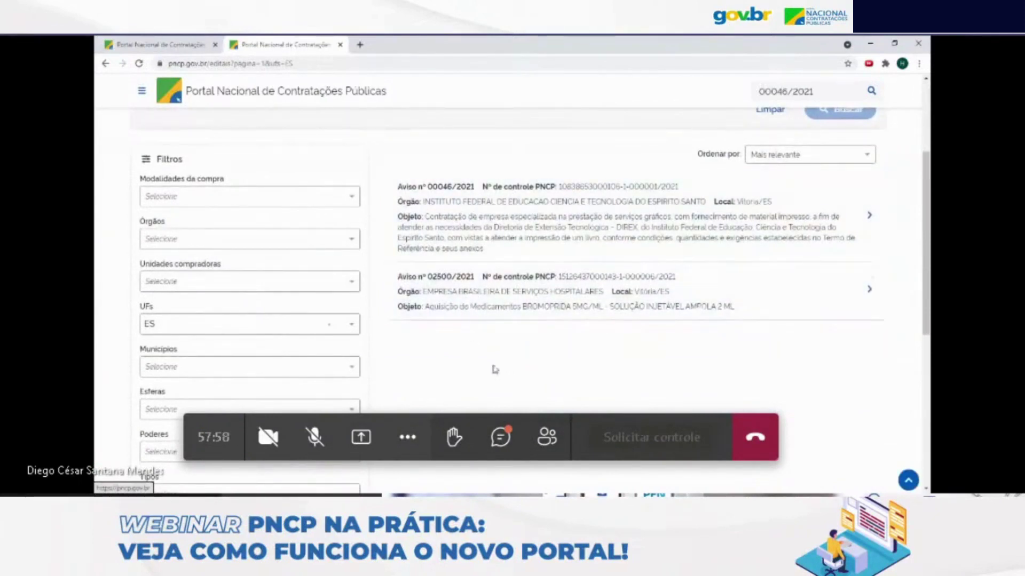
Step: Open notice 00046/2021 and examine its publication date and the opening and closing dates for proposals
{"action": "left_click", "coordinate": [539, 227]}
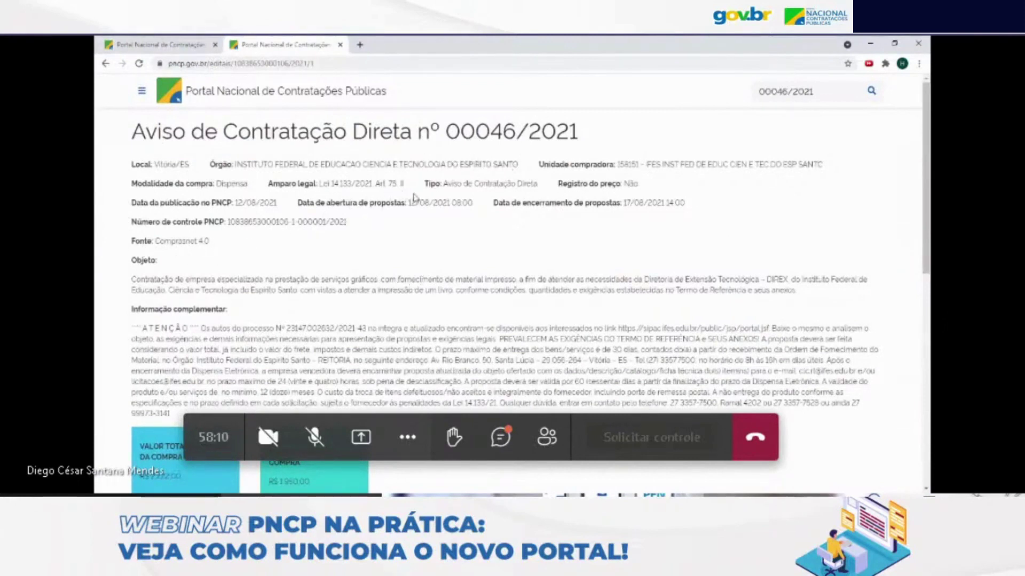
{"action": "left_click_drag", "start_coordinate": [235, 202], "coordinate": [247, 202]}
{"action": "left_click_drag", "start_coordinate": [407, 203], "coordinate": [464, 214]}
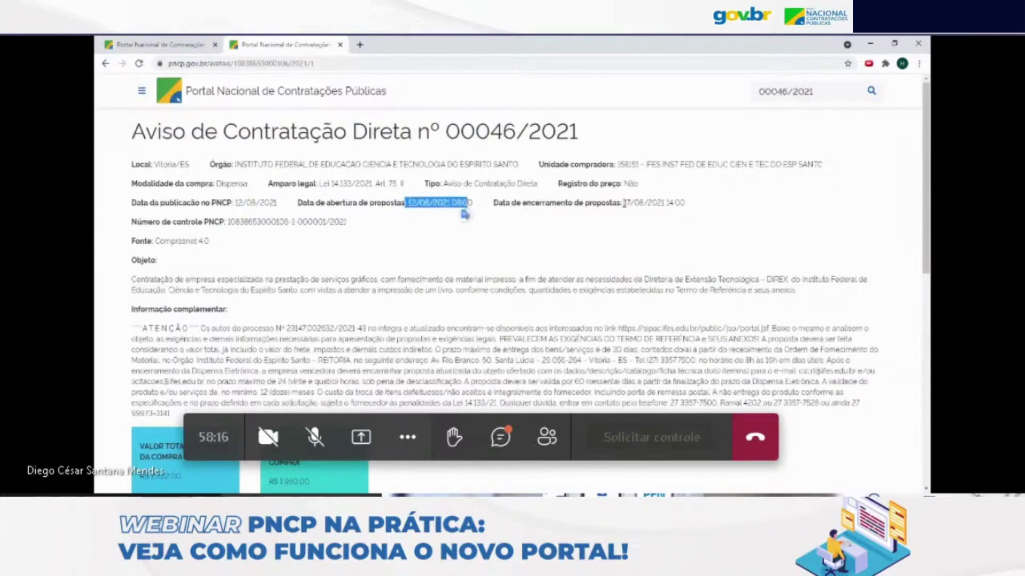
{"action": "left_click_drag", "start_coordinate": [623, 202], "coordinate": [686, 212]}
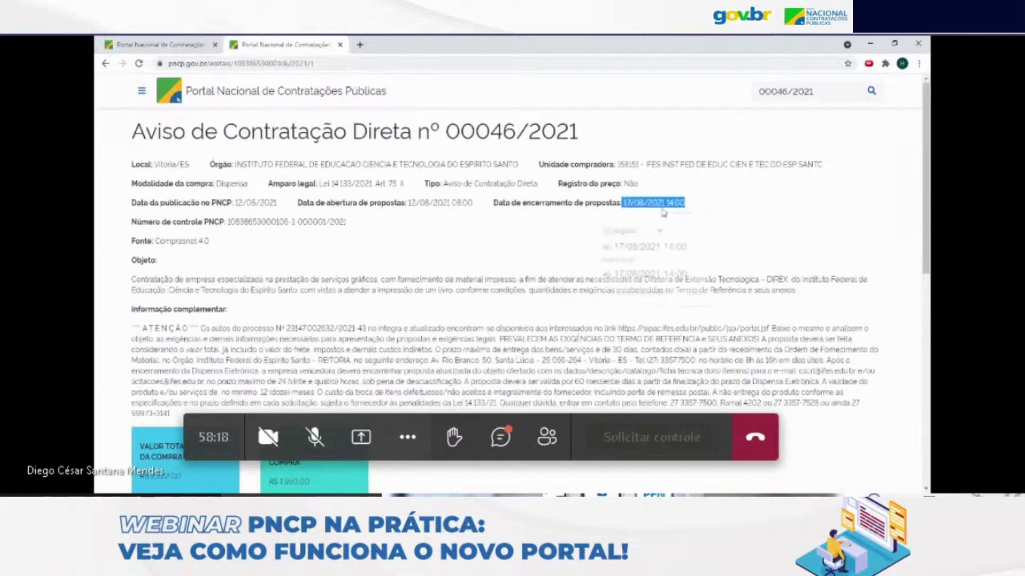
{"action": "left_click", "coordinate": [622, 203]}
{"action": "left_click_drag", "start_coordinate": [621, 203], "coordinate": [671, 197]}
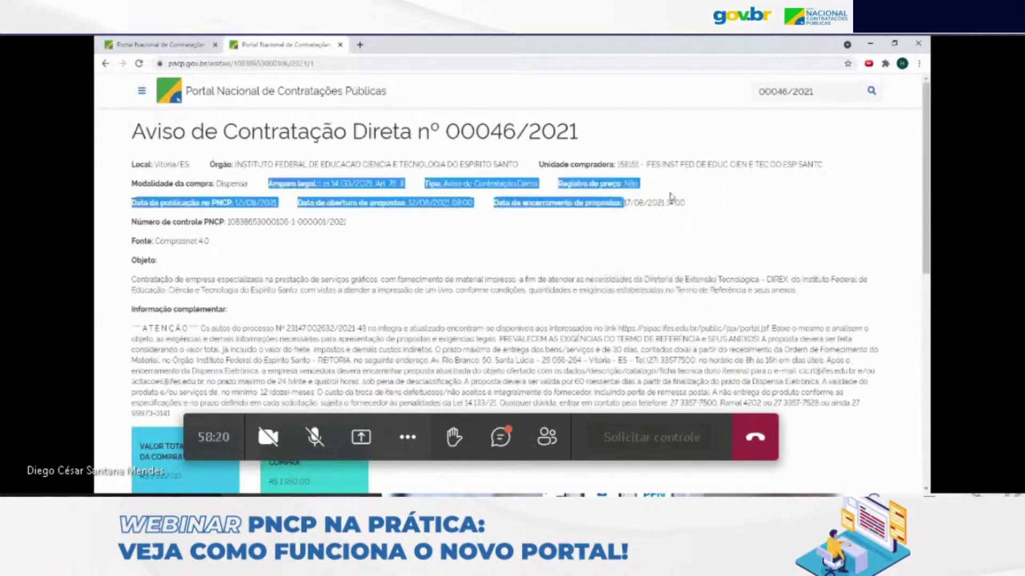
{"action": "left_click", "coordinate": [674, 200]}
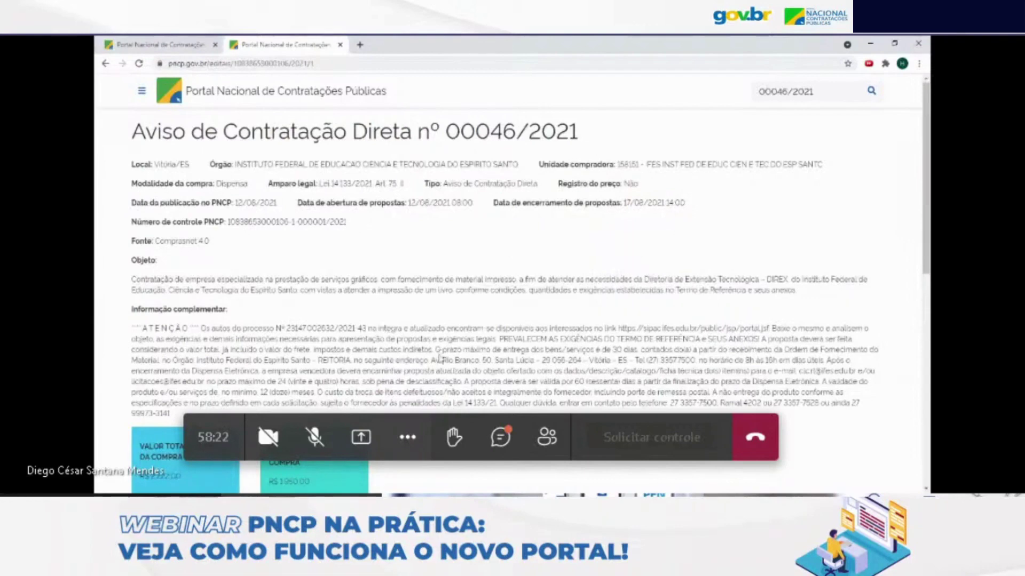
Step: Examine the notice's estimated and homologated total purchase values
{"action": "scroll", "coordinate": [300, 279], "scroll_direction": "down", "scroll_amount": 1}
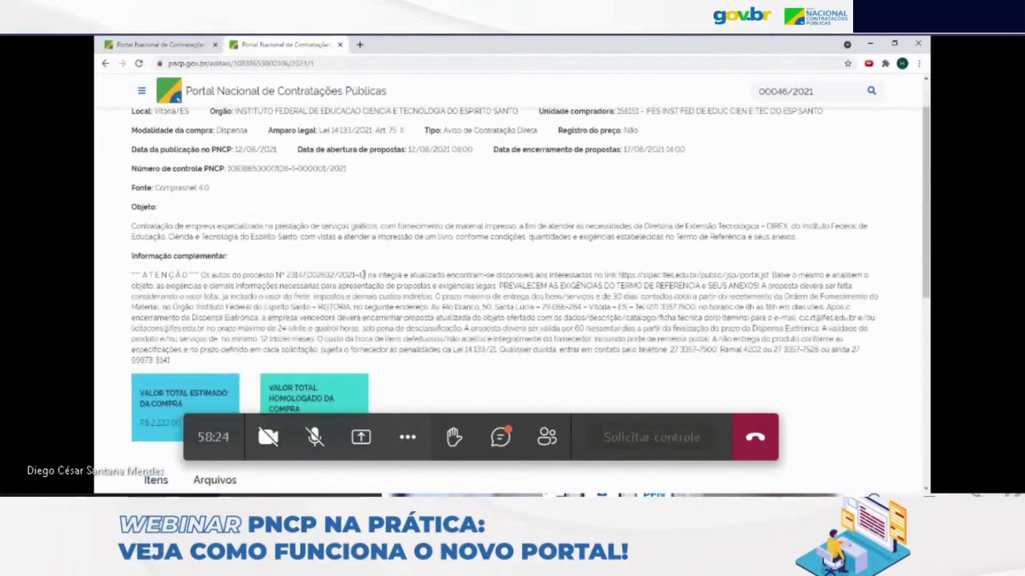
{"action": "scroll", "coordinate": [538, 213], "scroll_direction": "down", "scroll_amount": 1}
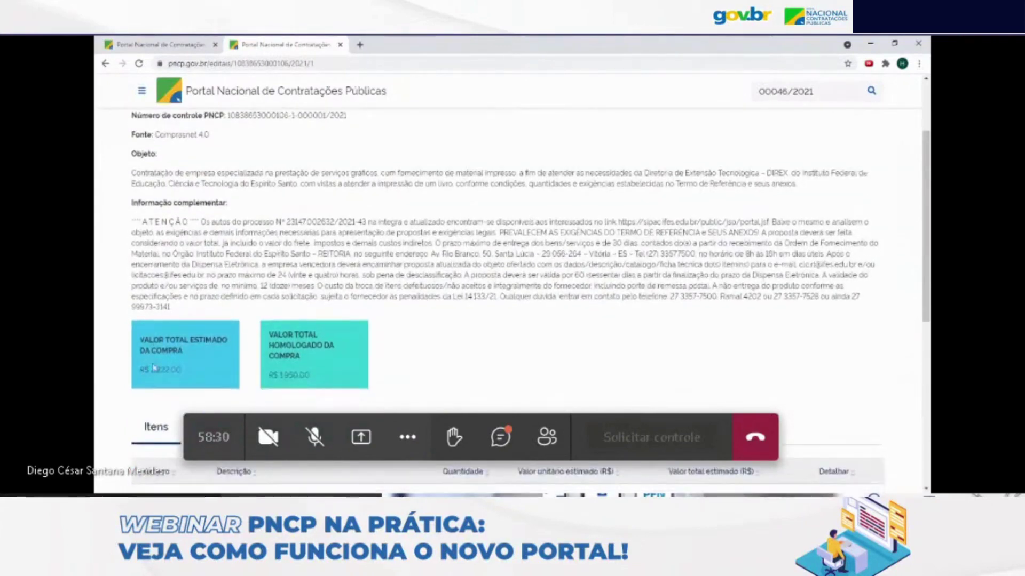
{"action": "left_click_drag", "start_coordinate": [142, 370], "coordinate": [192, 375]}
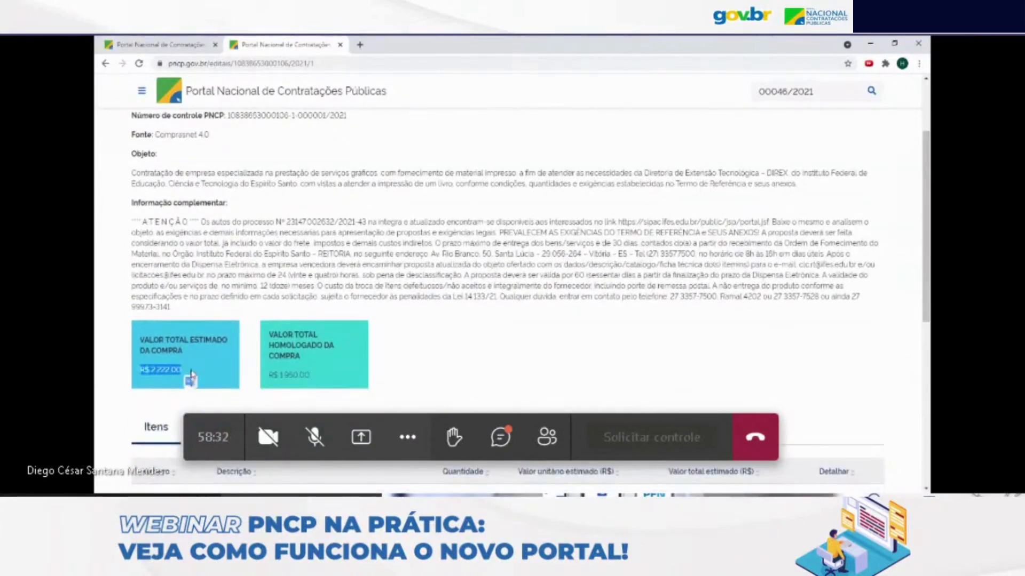
{"action": "left_click_drag", "start_coordinate": [319, 378], "coordinate": [272, 377]}
{"action": "left_click", "coordinate": [489, 359]}
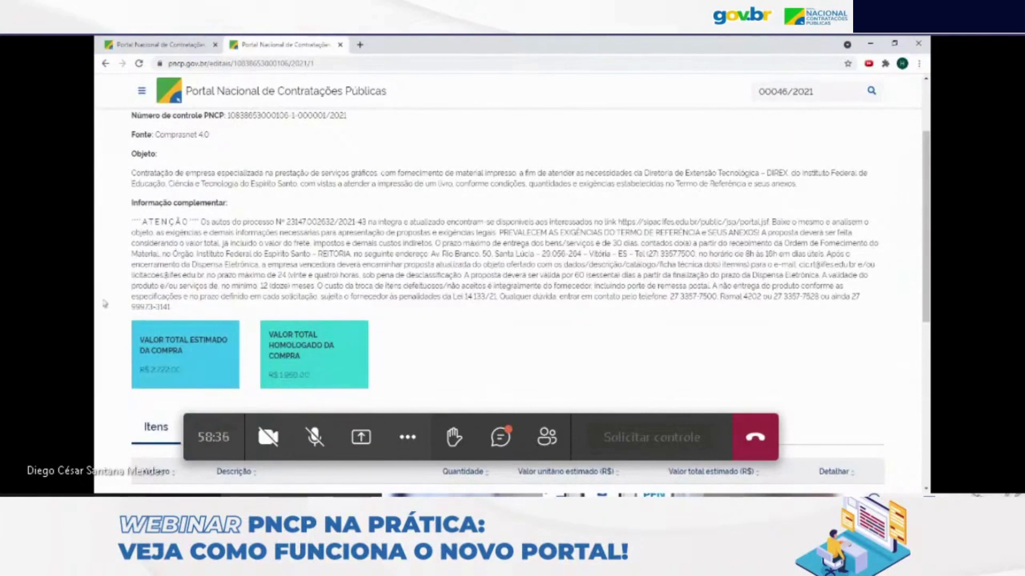
Step: Examine the object description and the complementary information of notice 00046/2021
{"action": "scroll", "coordinate": [309, 262], "scroll_direction": "up", "scroll_amount": 1}
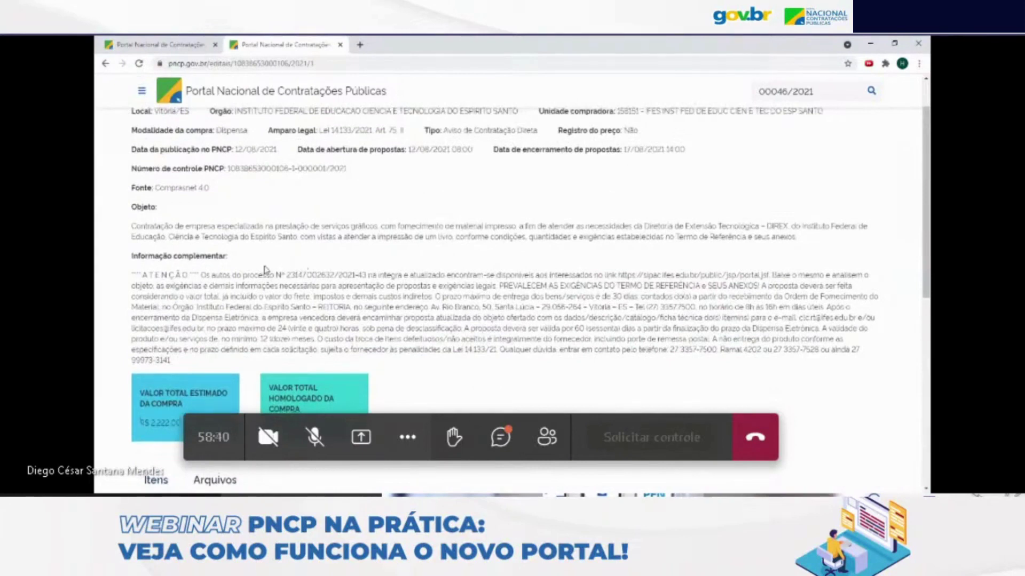
{"action": "left_click_drag", "start_coordinate": [140, 231], "coordinate": [250, 244]}
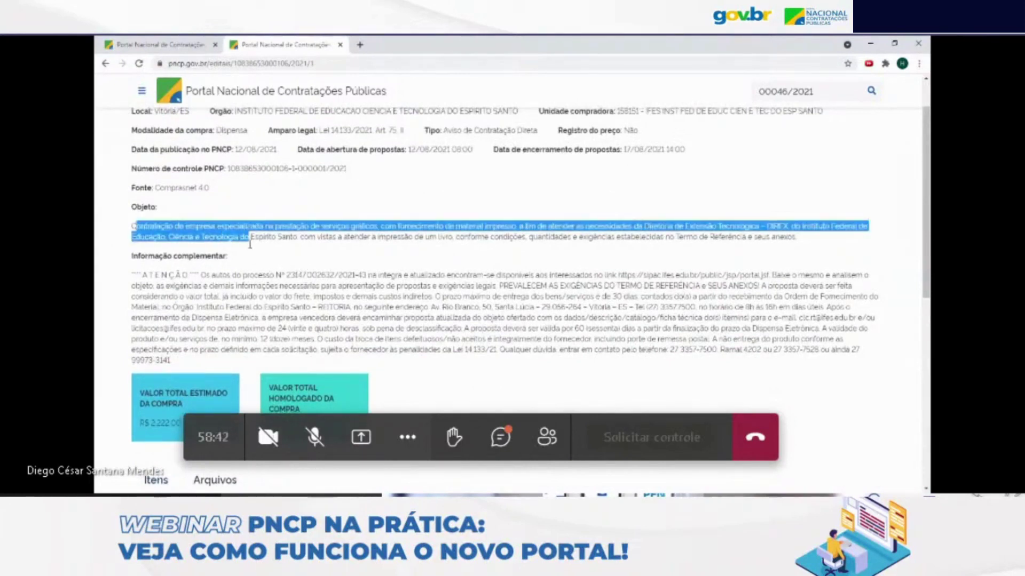
{"action": "left_click_drag", "start_coordinate": [136, 277], "coordinate": [250, 297]}
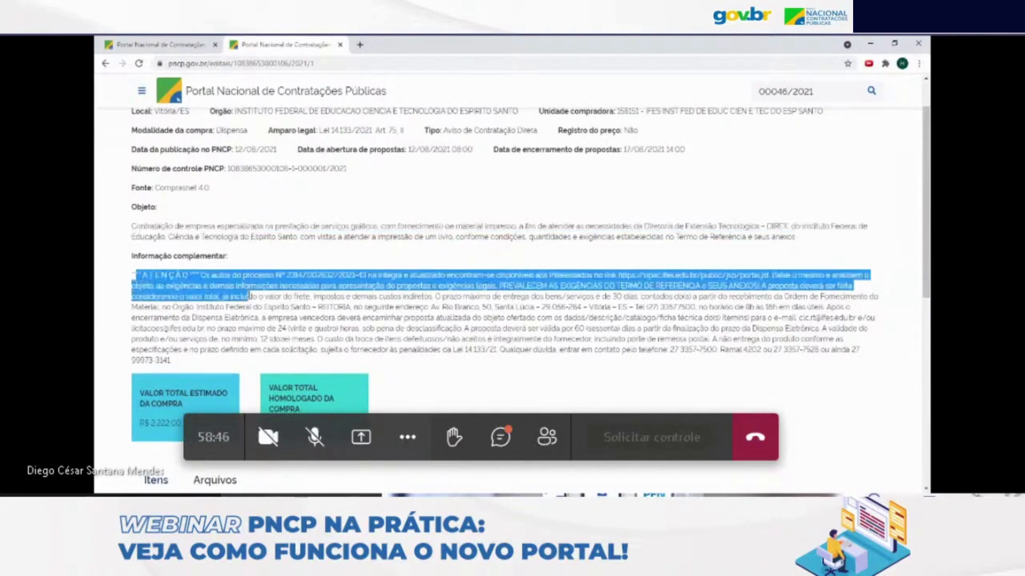
{"action": "left_click", "coordinate": [315, 320]}
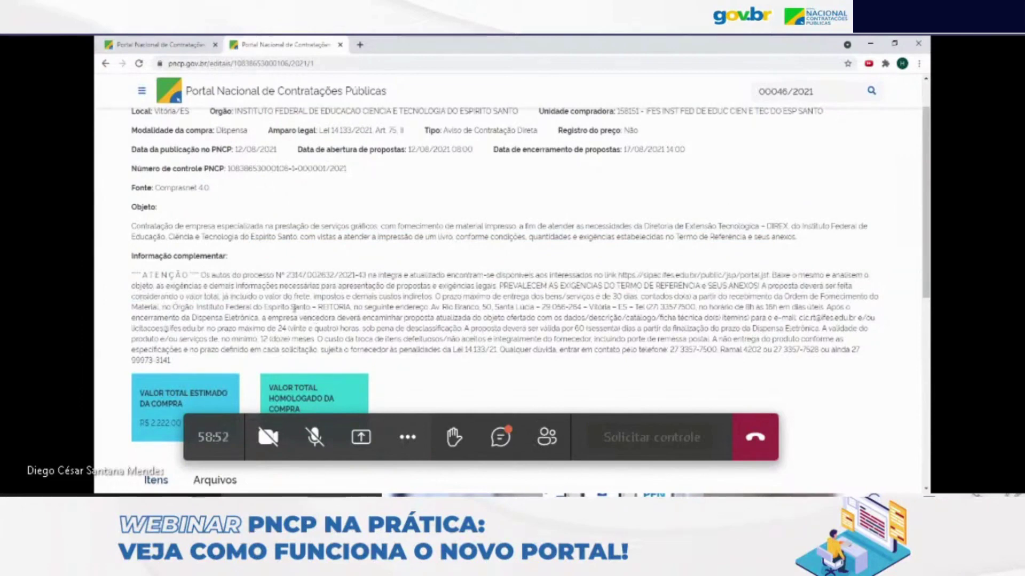
Step: Download the notice's attached file PROCESSO 23147.0026322021-43 and save it under its suggested name
{"action": "scroll", "coordinate": [294, 307], "scroll_direction": "down", "scroll_amount": 4}
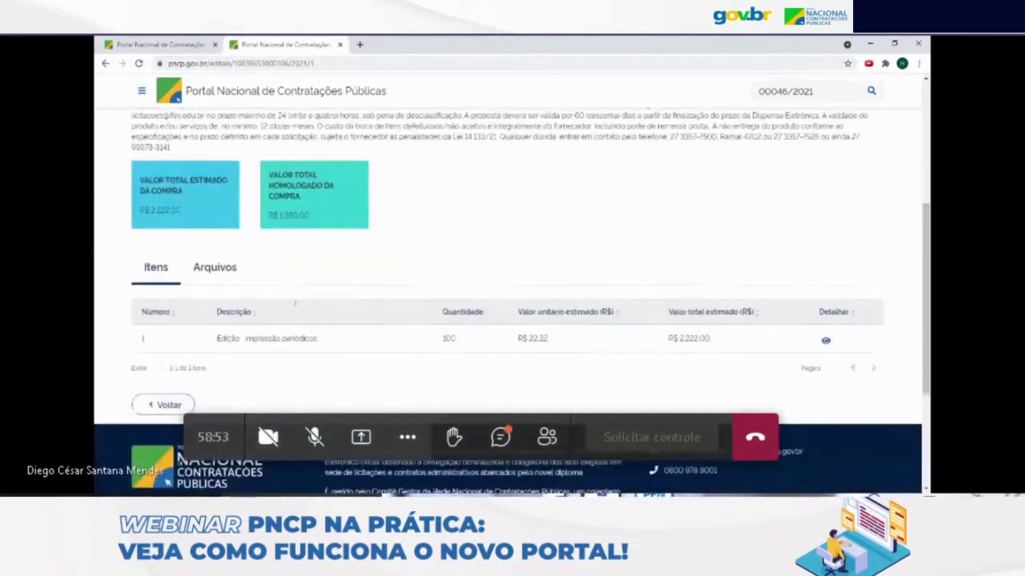
{"action": "left_click", "coordinate": [215, 267]}
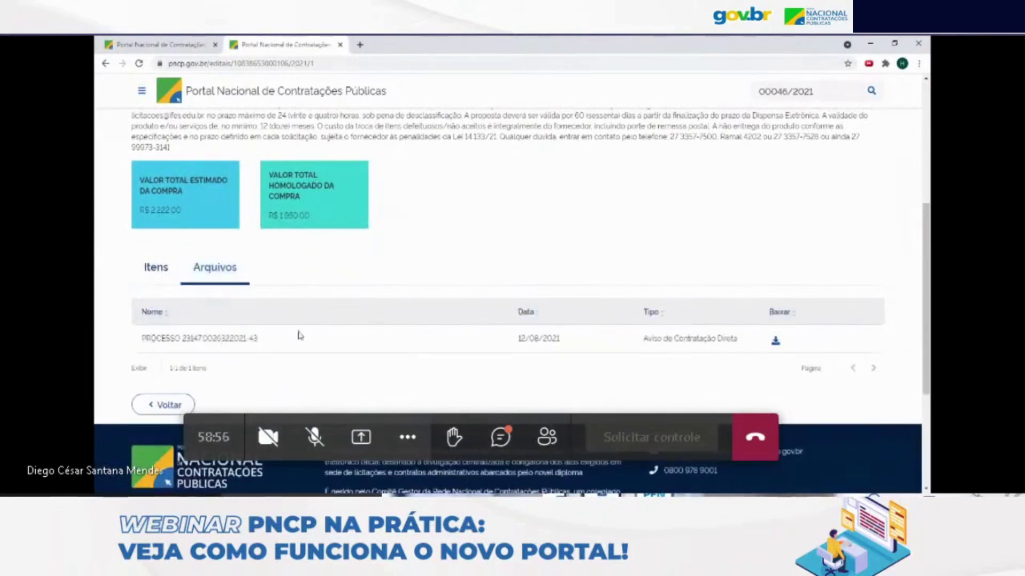
{"action": "left_click", "coordinate": [776, 343]}
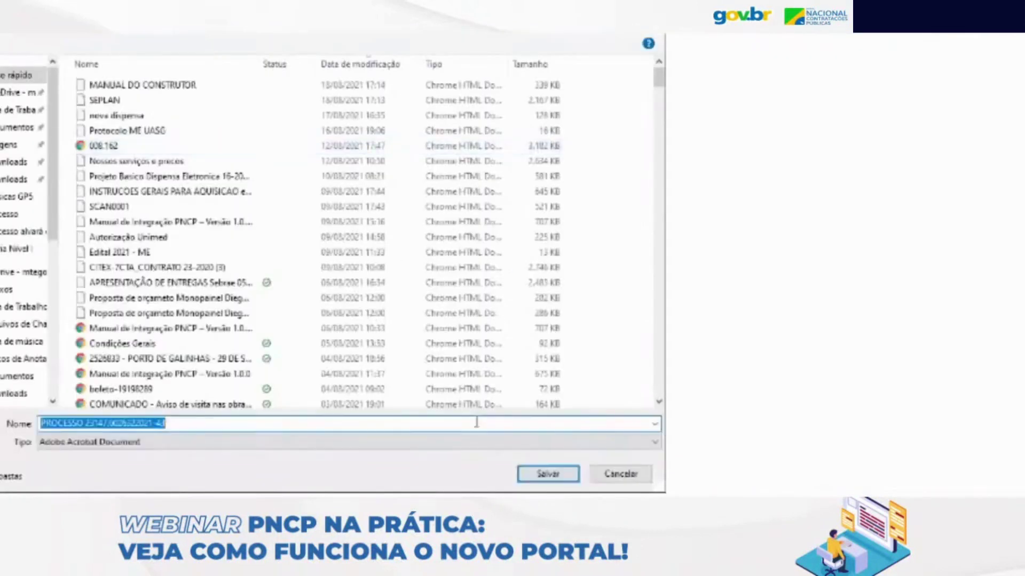
{"action": "left_click", "coordinate": [548, 474]}
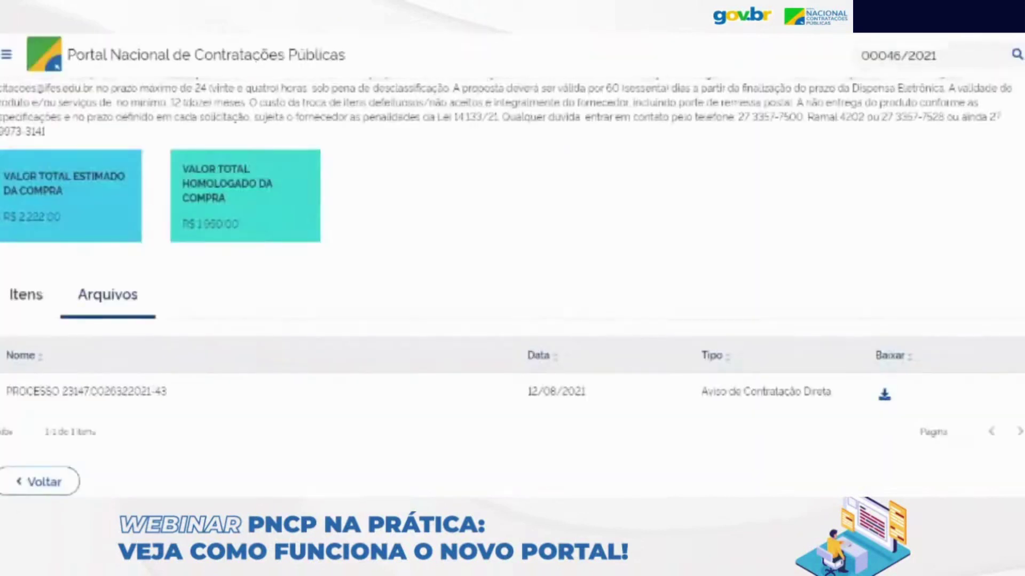
Step: Open the downloaded process PDF, look through its first pages and return to the notice page
{"action": "left_click", "coordinate": [32, 572]}
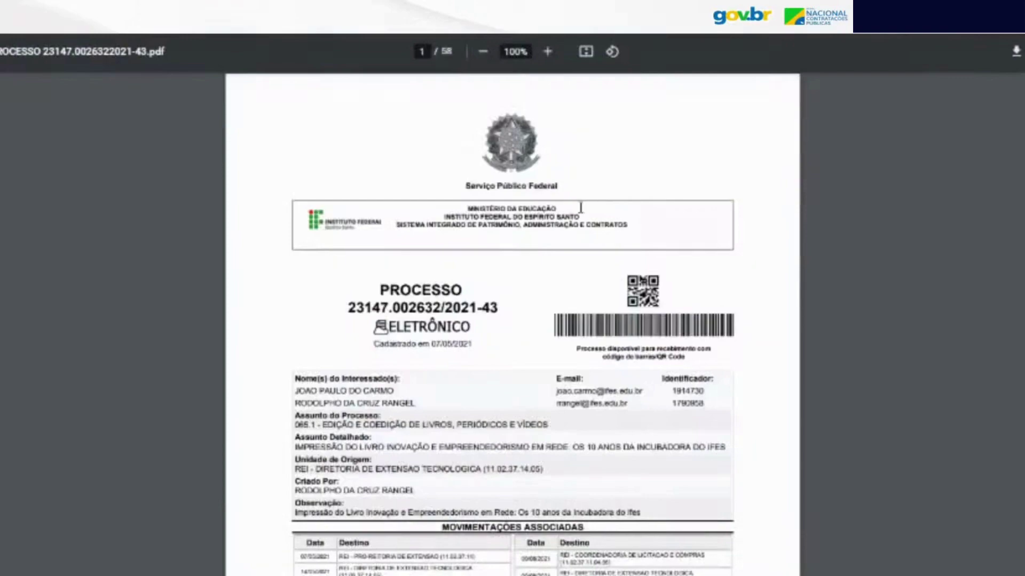
{"action": "scroll", "coordinate": [581, 208], "scroll_direction": "down", "scroll_amount": 8}
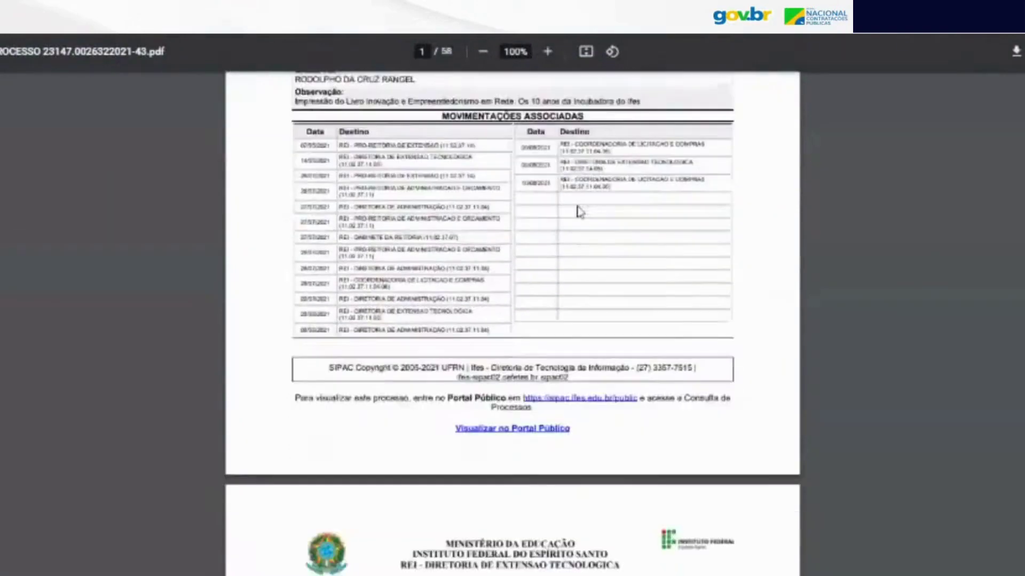
{"action": "scroll", "coordinate": [579, 210], "scroll_direction": "down", "scroll_amount": 8}
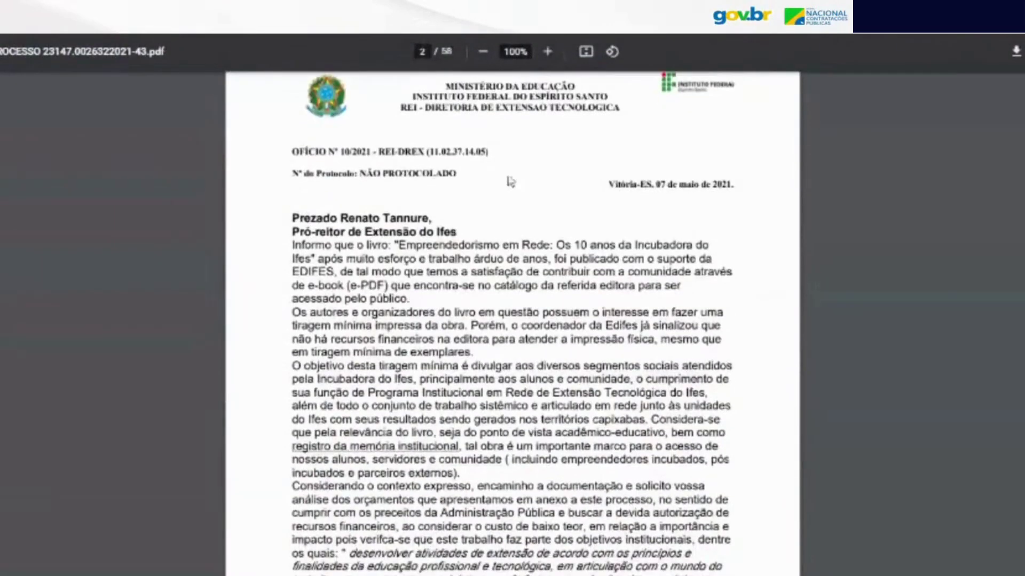
{"action": "scroll", "coordinate": [510, 181], "scroll_direction": "down", "scroll_amount": 10}
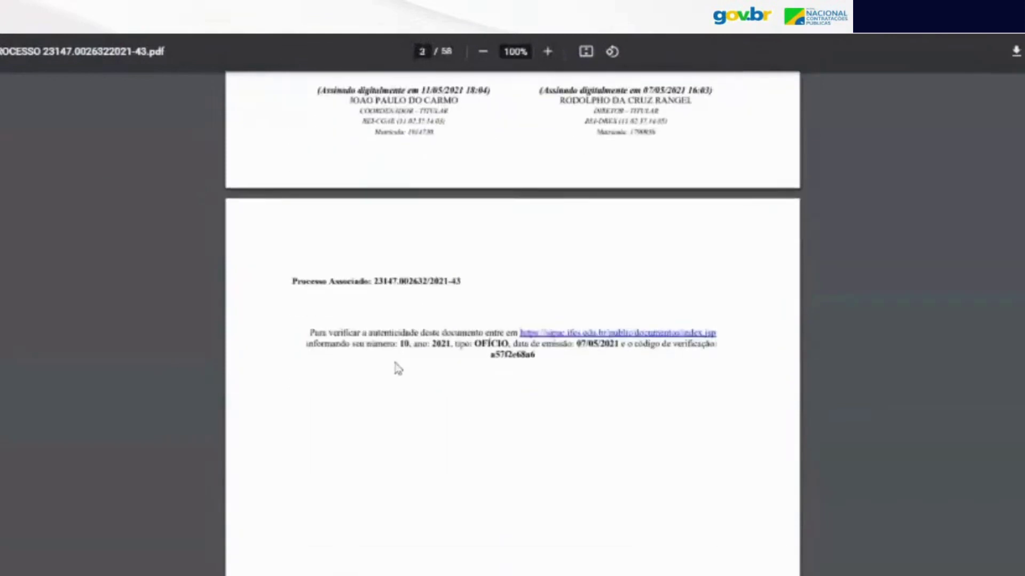
{"action": "key", "text": "Escape"}
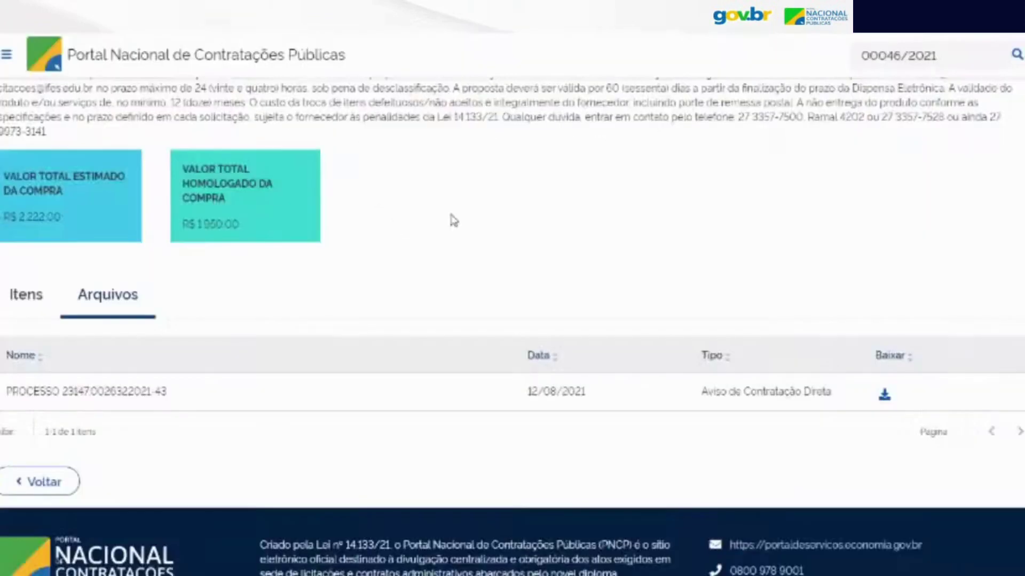
Step: Reload notice 00046/2021 with its items list shown and open the details of item 1, Edição, impressão periódicos
{"action": "left_click", "coordinate": [24, 302]}
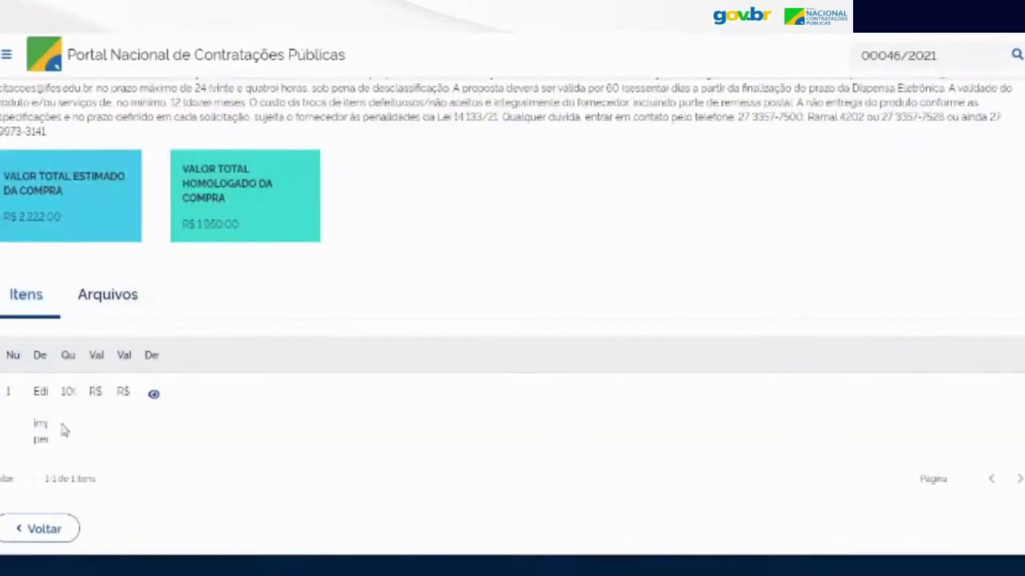
{"action": "scroll", "coordinate": [194, 320], "scroll_direction": "up", "scroll_amount": 7}
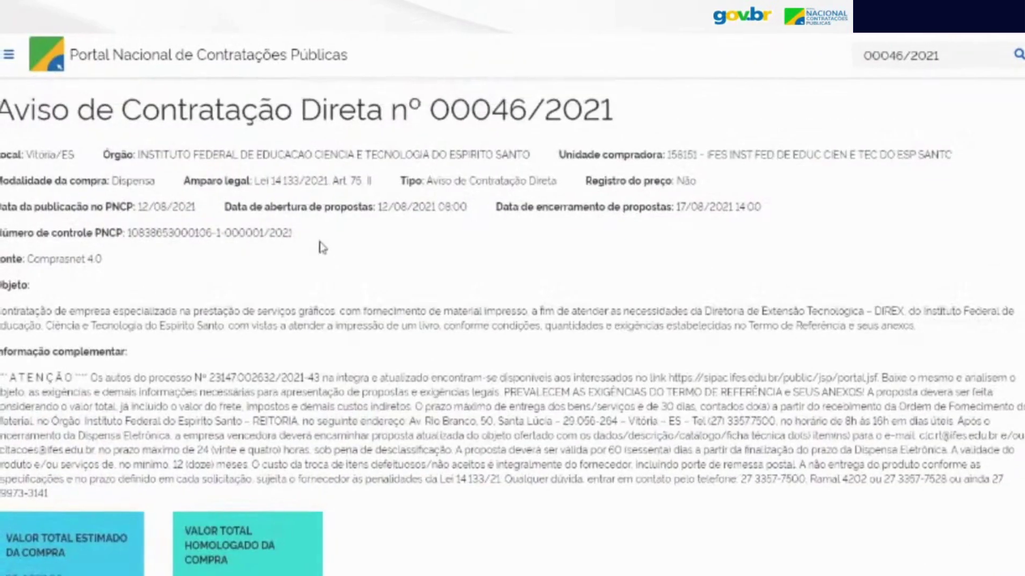
{"action": "key", "text": "F5"}
{"action": "scroll", "coordinate": [321, 214], "scroll_direction": "down", "scroll_amount": 3}
{"action": "scroll", "coordinate": [319, 198], "scroll_direction": "down", "scroll_amount": 3}
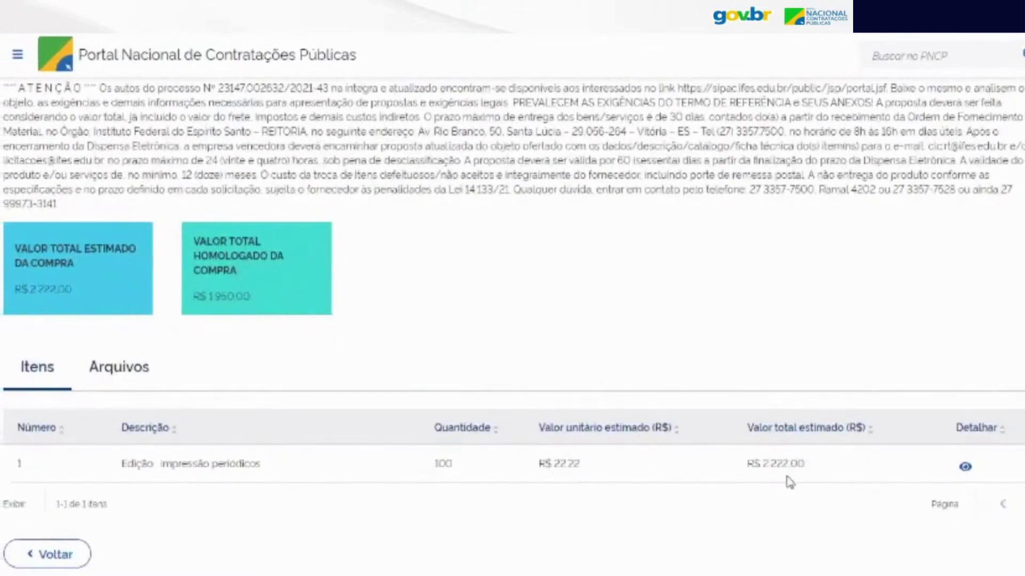
{"action": "left_click", "coordinate": [966, 467]}
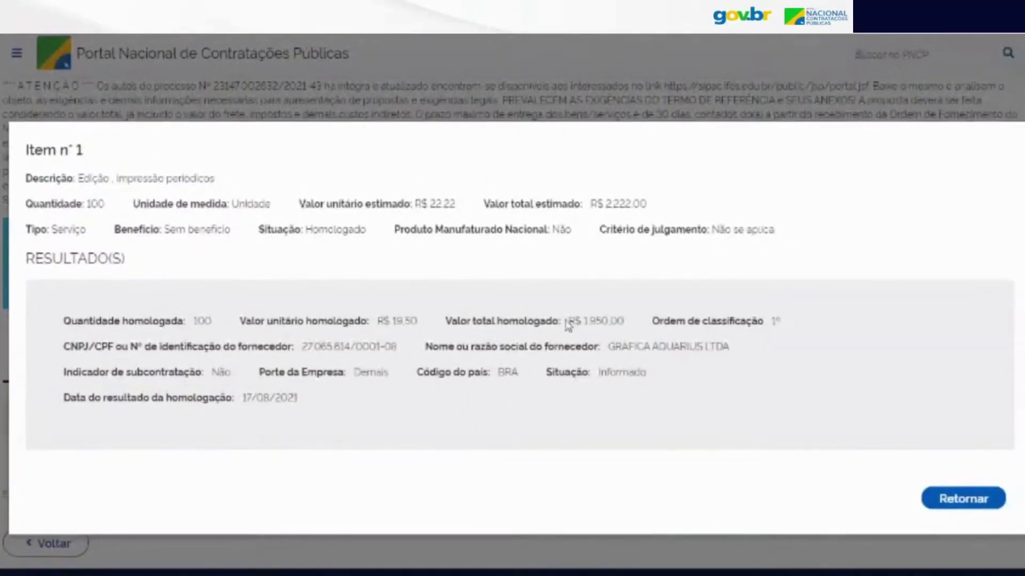
Step: Examine item 1's homologated unit value, homologated total value and supplier name
{"action": "left_click_drag", "start_coordinate": [377, 322], "coordinate": [445, 327]}
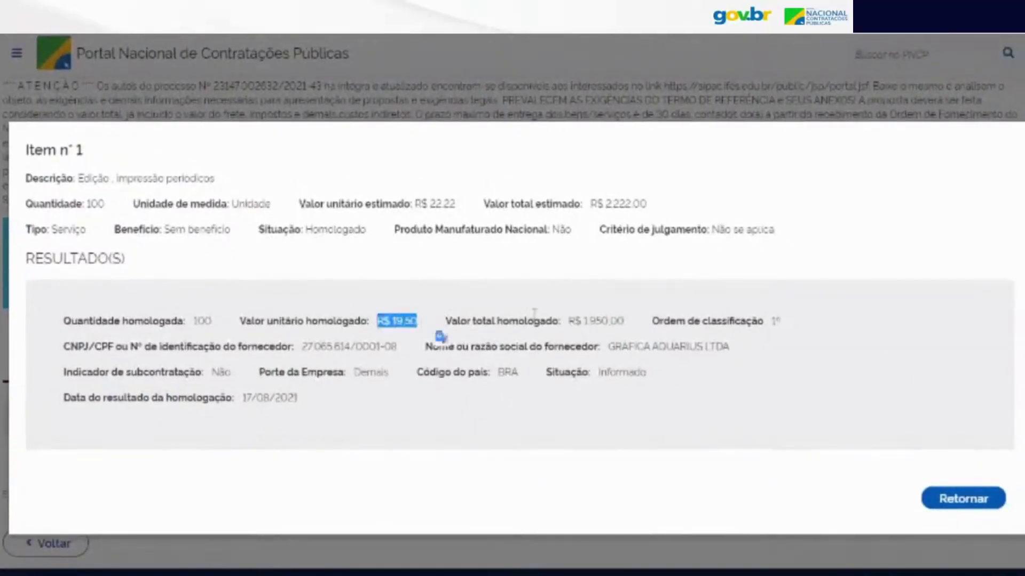
{"action": "left_click_drag", "start_coordinate": [574, 321], "coordinate": [624, 322]}
{"action": "left_click", "coordinate": [846, 365]}
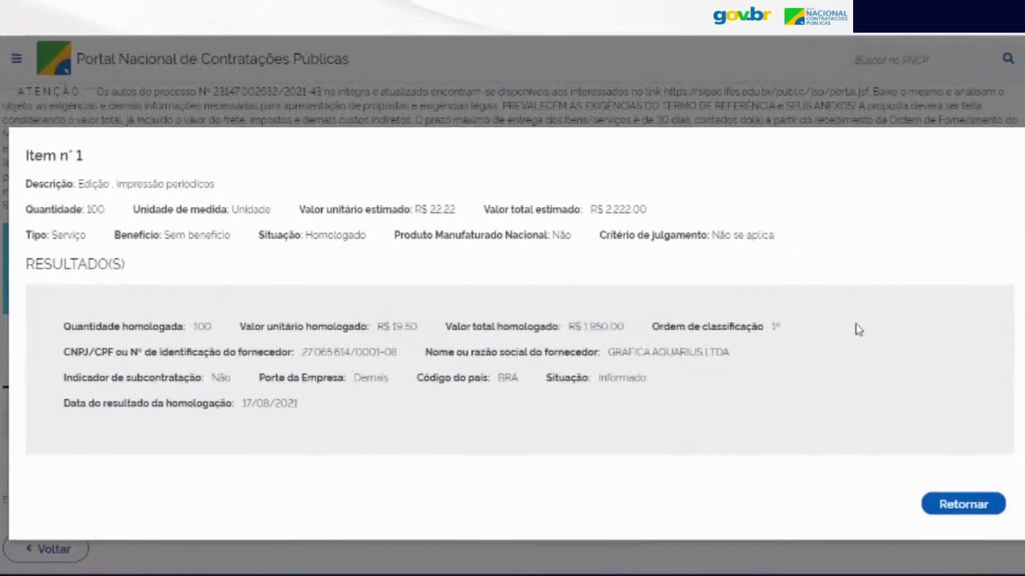
{"action": "left_click_drag", "start_coordinate": [607, 362], "coordinate": [853, 414]}
{"action": "left_click", "coordinate": [852, 415]}
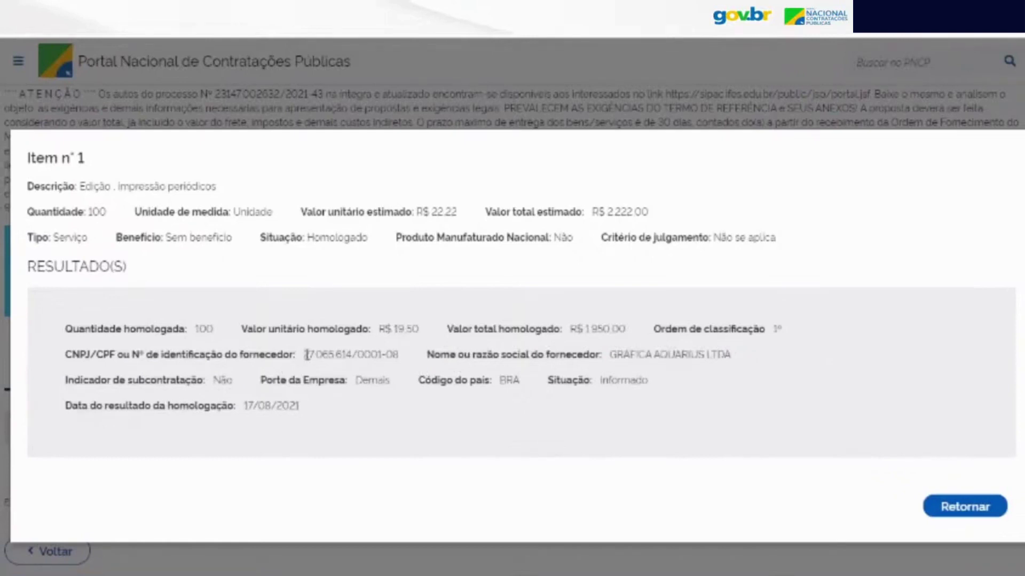
Step: Examine item 1's supplier identification number, homologation date and situation, and close the item details
{"action": "left_click_drag", "start_coordinate": [303, 354], "coordinate": [402, 353]}
{"action": "left_click", "coordinate": [488, 423]}
{"action": "left_click_drag", "start_coordinate": [302, 410], "coordinate": [213, 419]}
{"action": "left_click", "coordinate": [405, 413]}
{"action": "left_click_drag", "start_coordinate": [307, 237], "coordinate": [600, 293]}
{"action": "left_click", "coordinate": [599, 293]}
{"action": "left_click", "coordinate": [967, 510]}
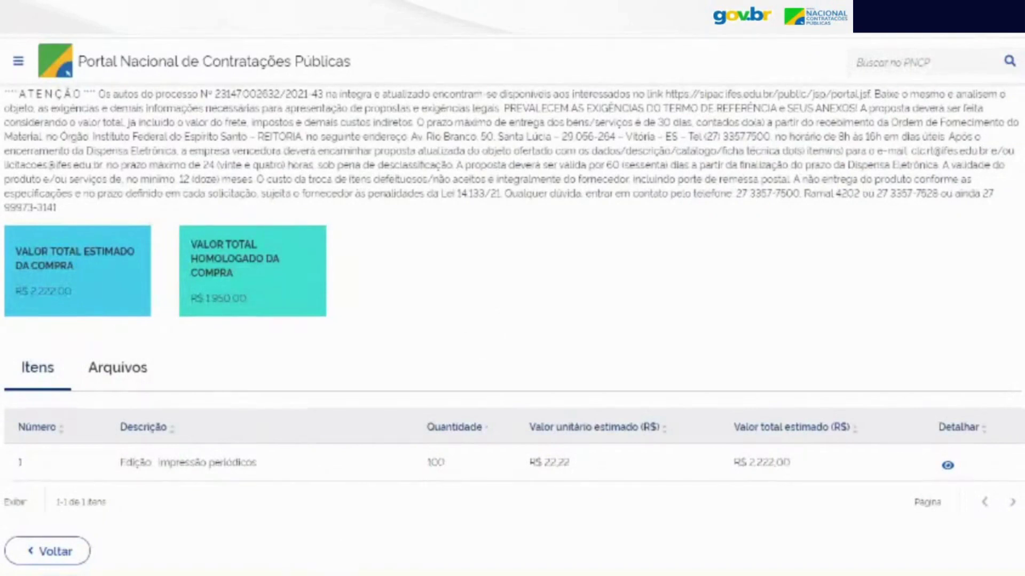
Step: Review the notice's general data, complementary information, purchase values and items list once more
{"action": "scroll", "coordinate": [395, 315], "scroll_direction": "up", "scroll_amount": 5}
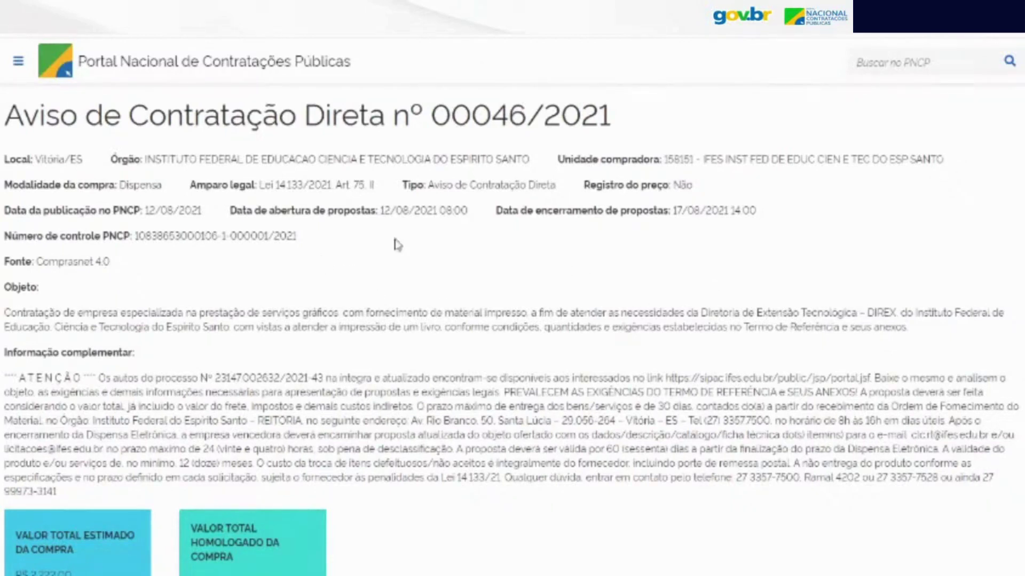
{"action": "scroll", "coordinate": [418, 243], "scroll_direction": "down", "scroll_amount": 3}
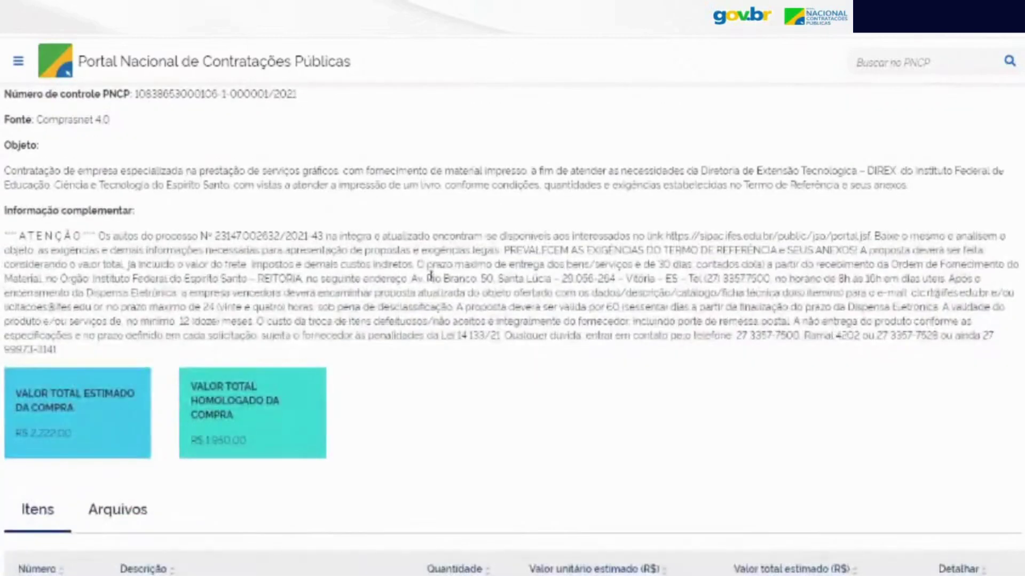
{"action": "scroll", "coordinate": [430, 276], "scroll_direction": "up", "scroll_amount": 3}
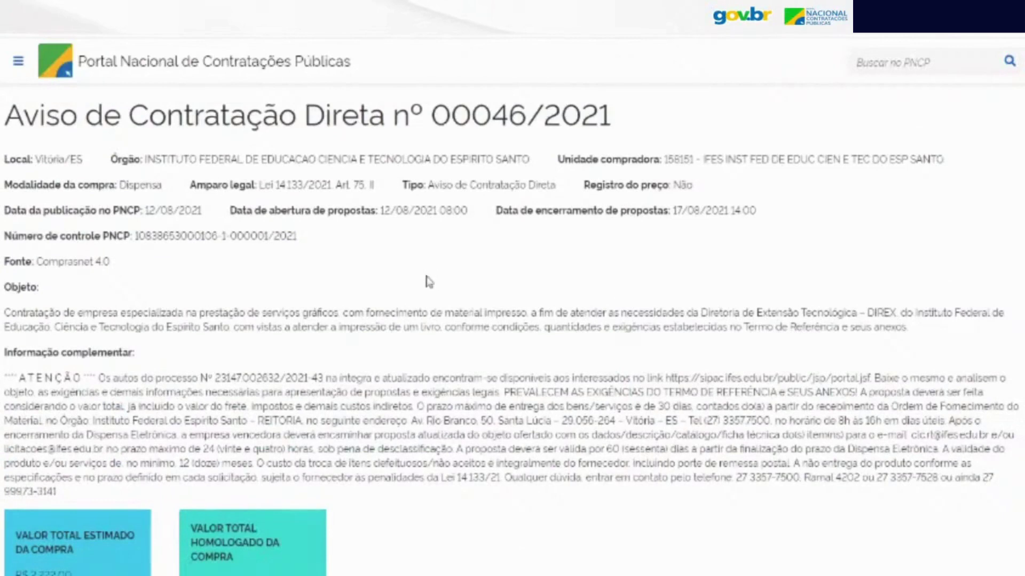
{"action": "scroll", "coordinate": [214, 355], "scroll_direction": "down", "scroll_amount": 5}
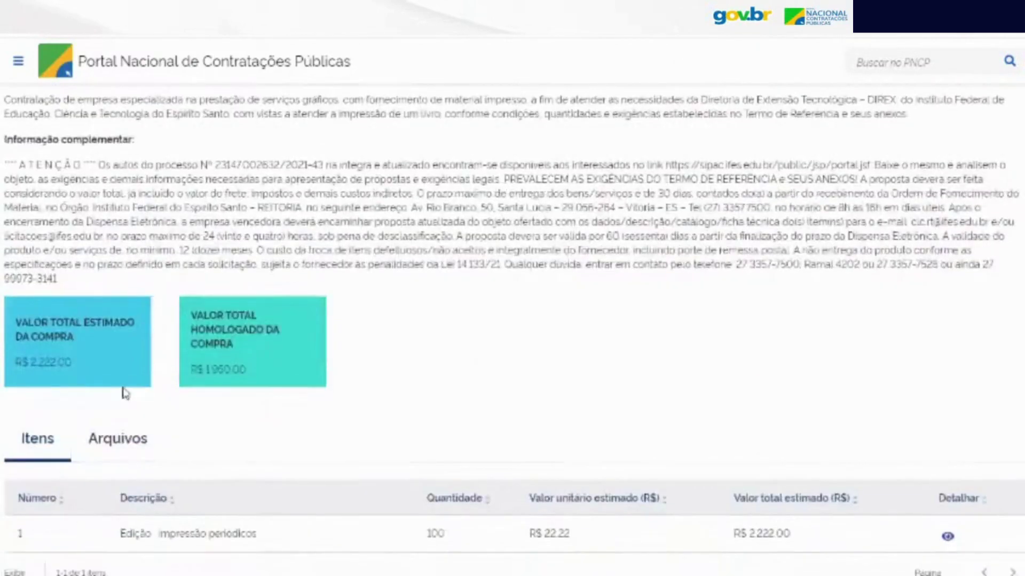
{"action": "scroll", "coordinate": [326, 389], "scroll_direction": "up", "scroll_amount": 3}
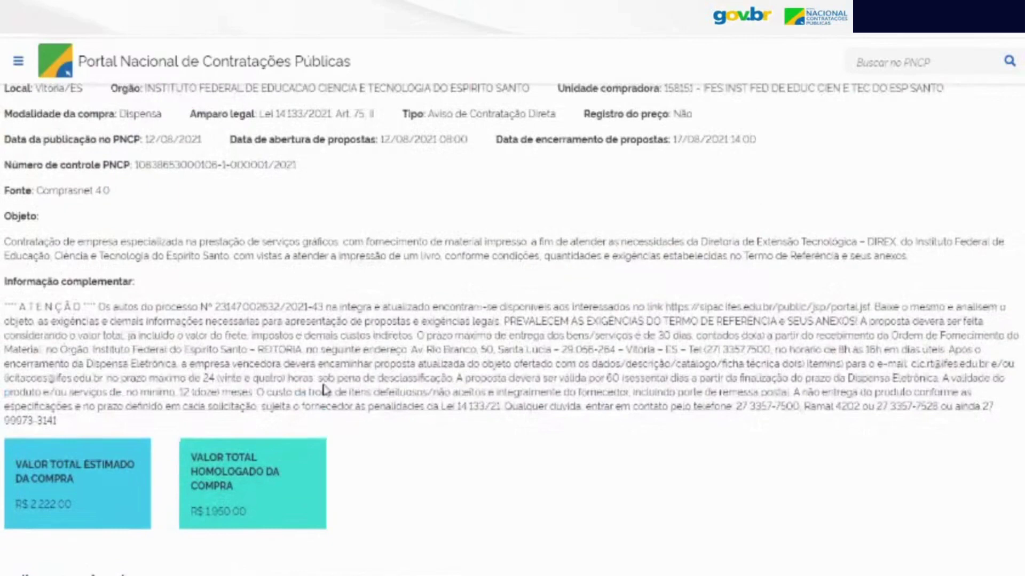
{"action": "scroll", "coordinate": [323, 392], "scroll_direction": "up", "scroll_amount": 2}
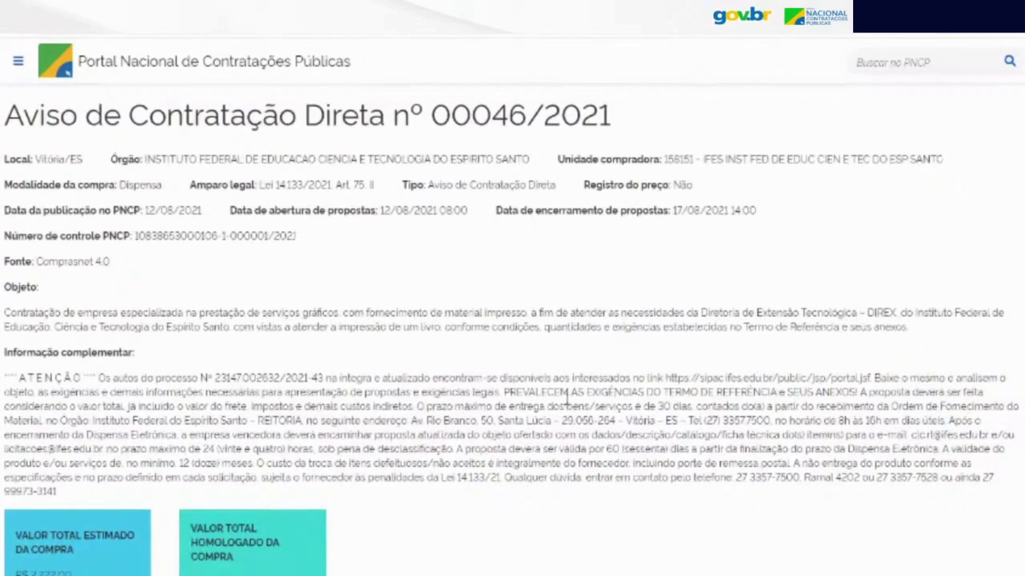
Step: Open the Editais e avisos de contratação consultation from the portal's home page and view notice 00001/2021 before returning to the list
{"action": "left_click", "coordinate": [209, 70]}
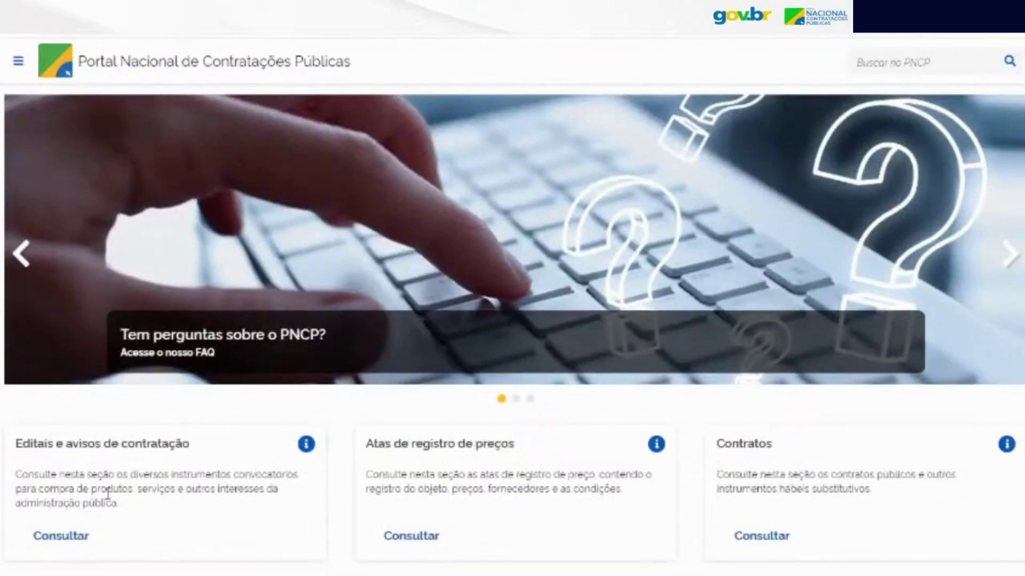
{"action": "left_click", "coordinate": [74, 536]}
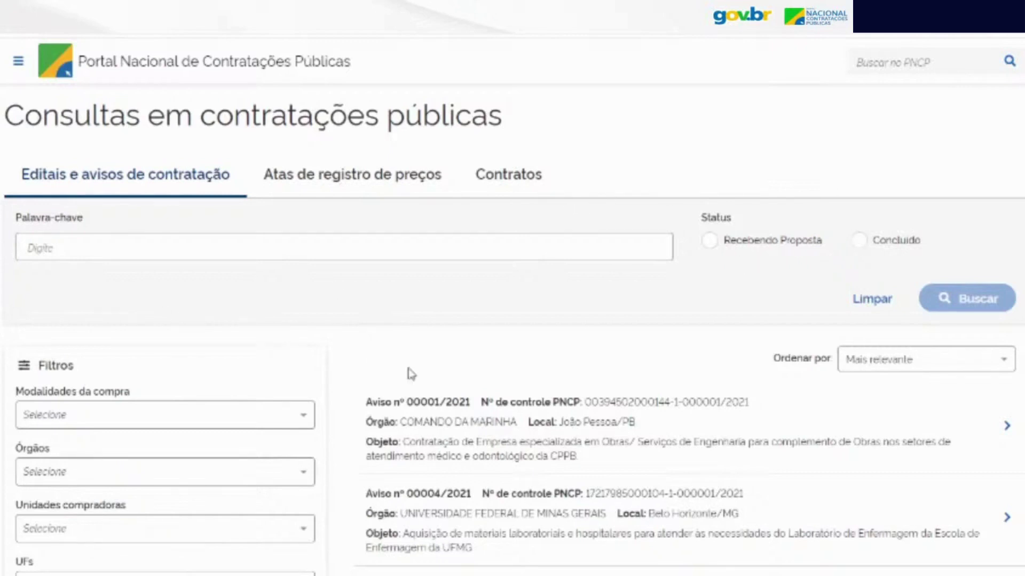
{"action": "left_click", "coordinate": [425, 422]}
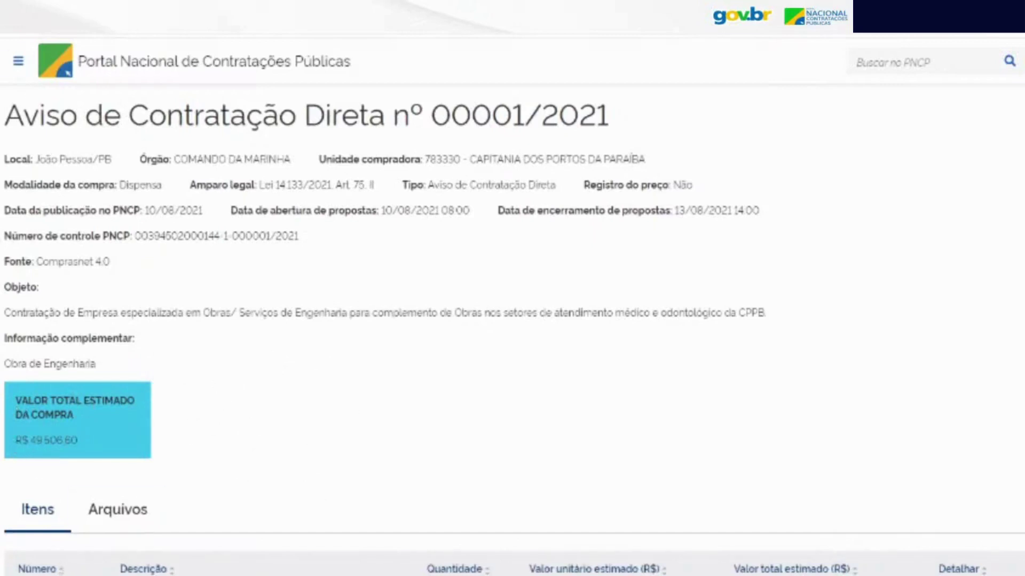
{"action": "key", "text": "alt+Left"}
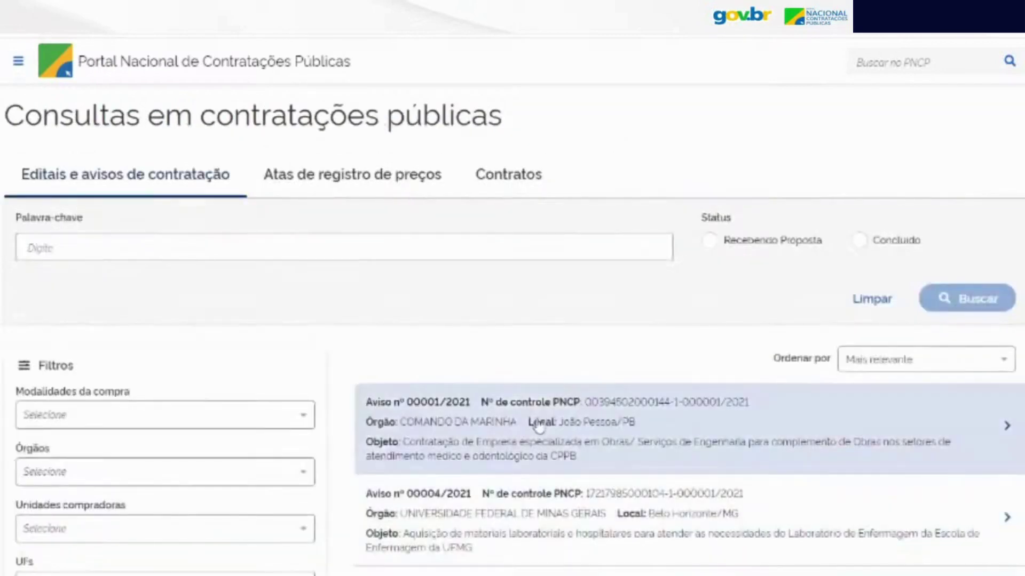
{"action": "scroll", "coordinate": [459, 366], "scroll_direction": "down", "scroll_amount": 1}
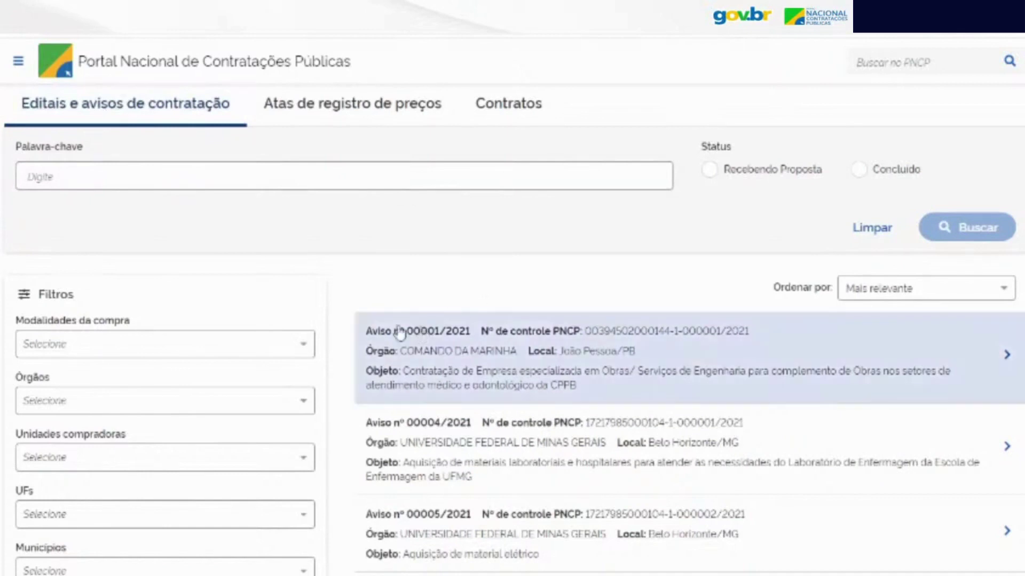
Step: Switch the consultation to Contratos and examine the results area with its search suggestions
{"action": "left_click", "coordinate": [517, 104]}
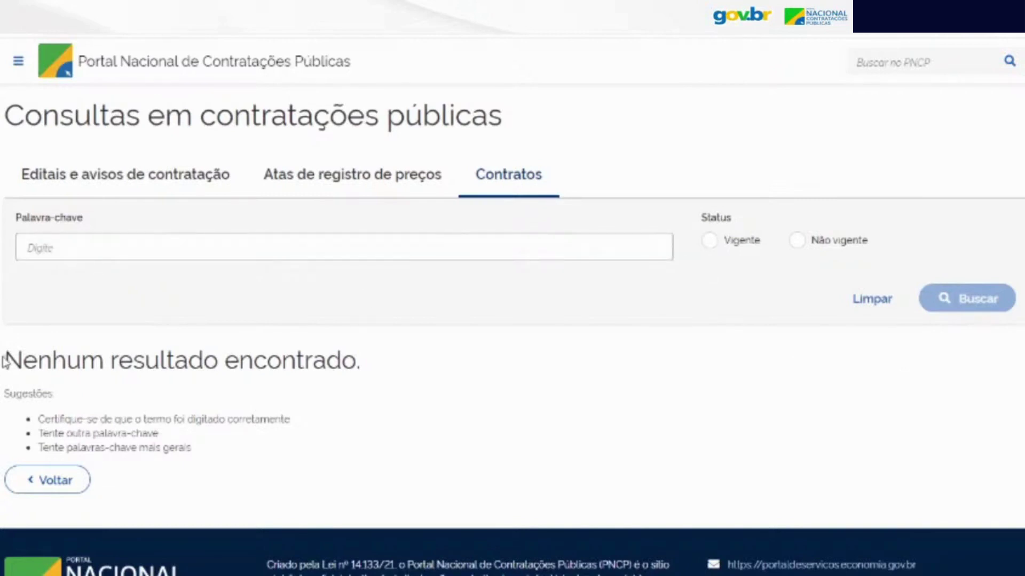
{"action": "left_click_drag", "start_coordinate": [2, 360], "coordinate": [206, 451]}
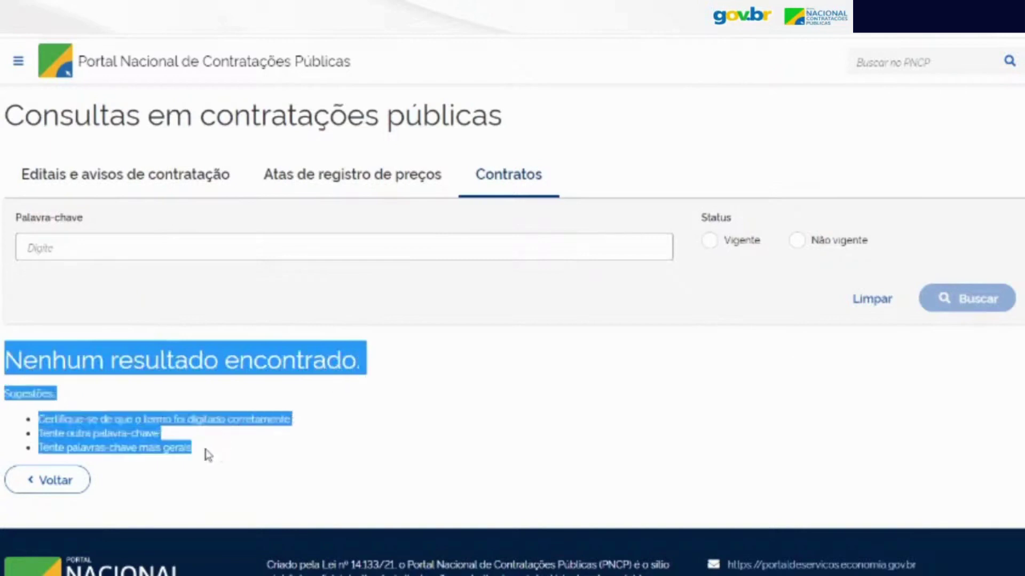
{"action": "left_click", "coordinate": [492, 363]}
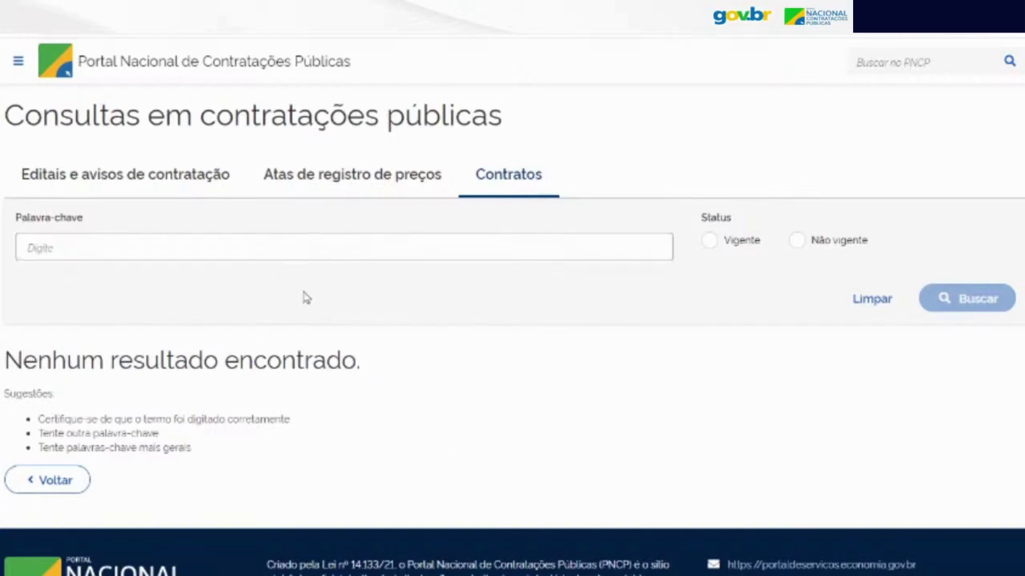
Step: View the Editais e avisos de contratação, Contratos and Atas de registro de preços consultations in turn, returning to Editais e avisos de contratação
{"action": "left_click", "coordinate": [137, 191]}
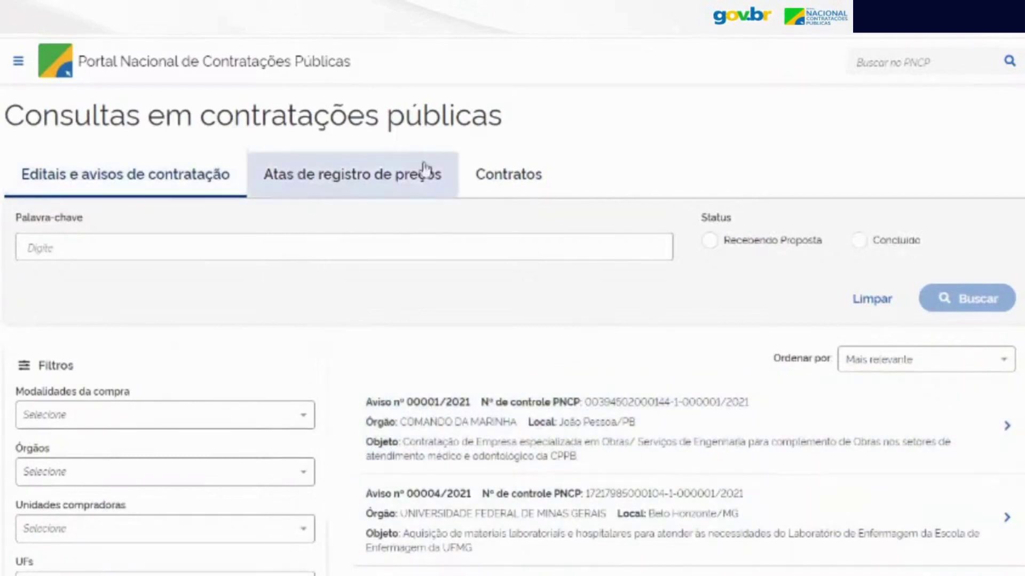
{"action": "left_click", "coordinate": [497, 179]}
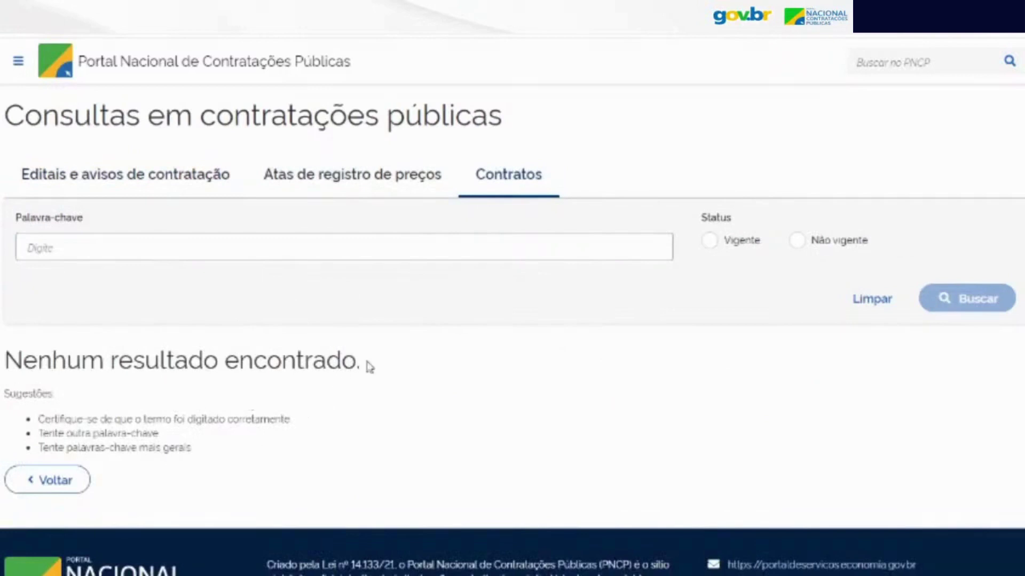
{"action": "left_click", "coordinate": [320, 177]}
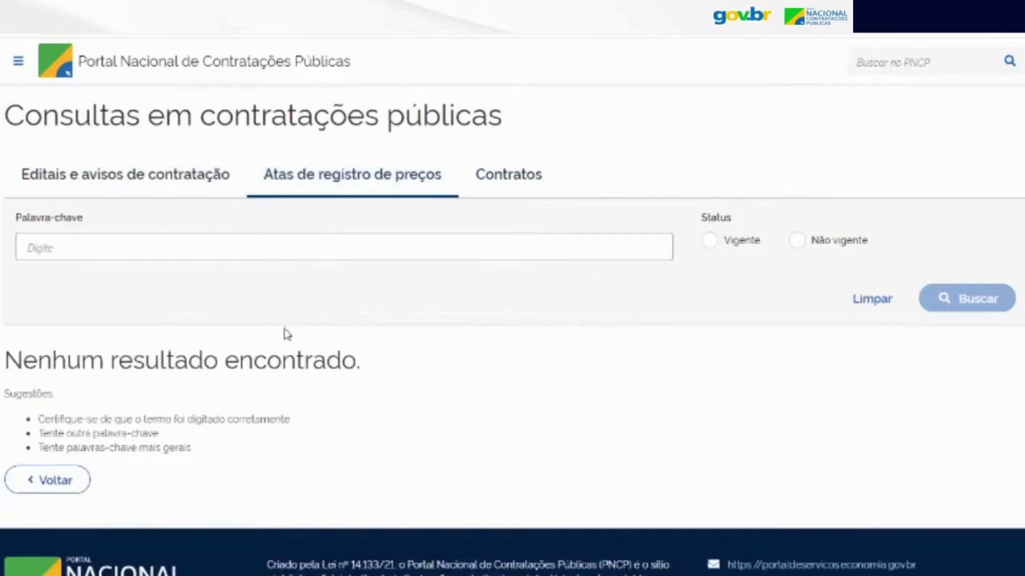
{"action": "left_click", "coordinate": [141, 184]}
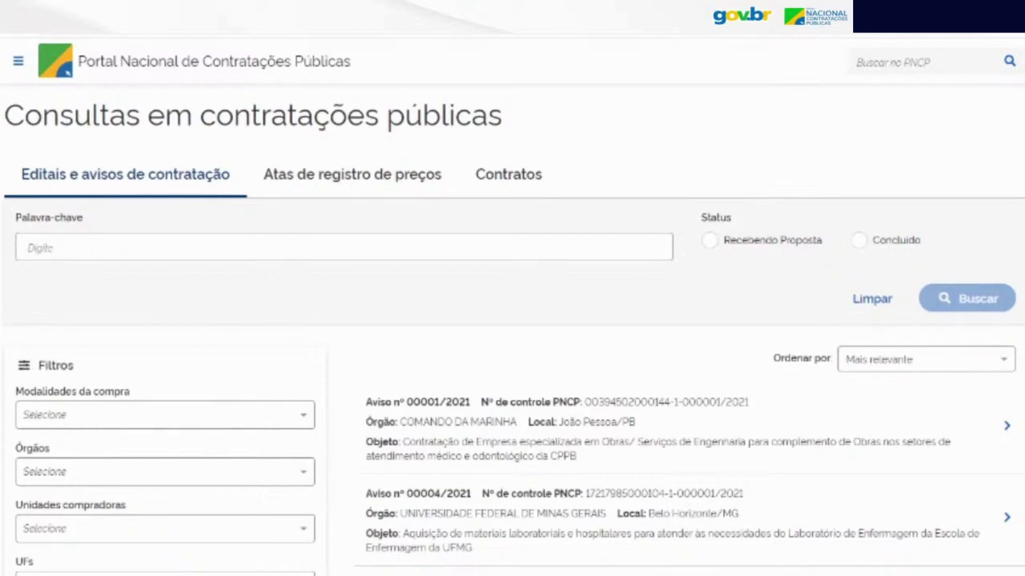
Step: Search the contracting notices with the status Recebendo Proposta and look through the listed notices
{"action": "left_click", "coordinate": [713, 247]}
{"action": "left_click", "coordinate": [969, 305]}
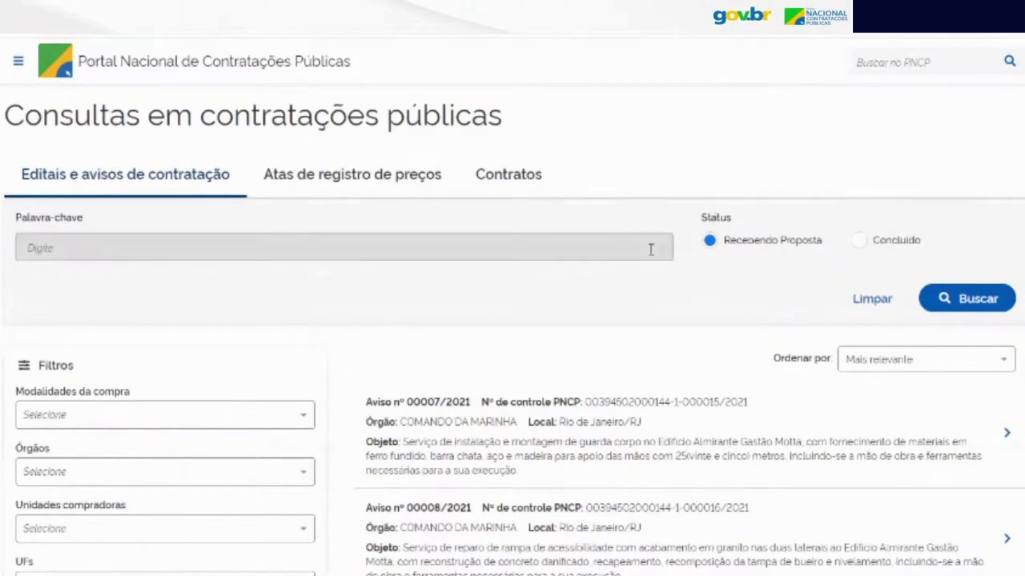
{"action": "scroll", "coordinate": [654, 326], "scroll_direction": "down", "scroll_amount": 5}
{"action": "scroll", "coordinate": [657, 331], "scroll_direction": "down", "scroll_amount": 5}
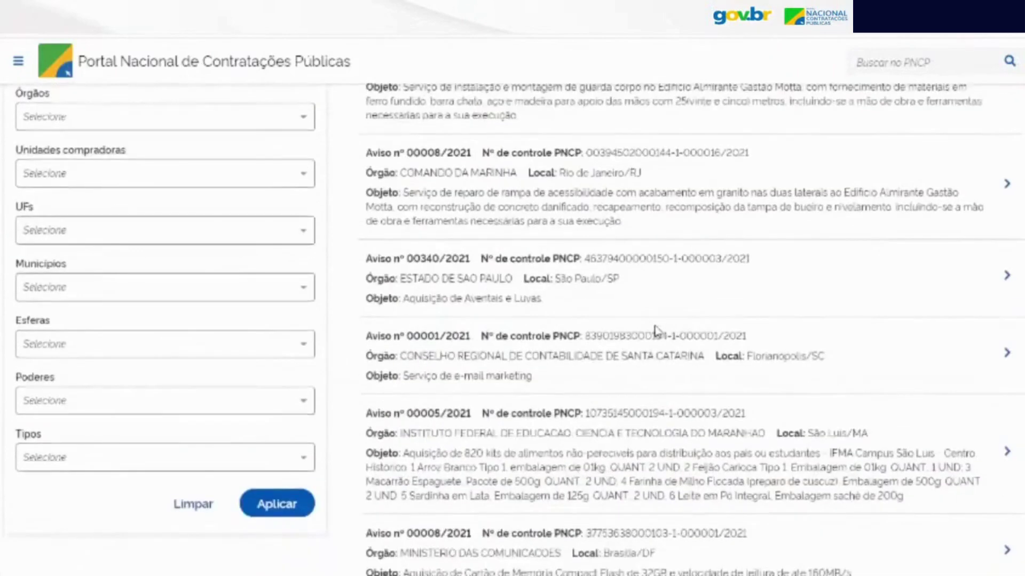
{"action": "scroll", "coordinate": [656, 331], "scroll_direction": "down", "scroll_amount": 5}
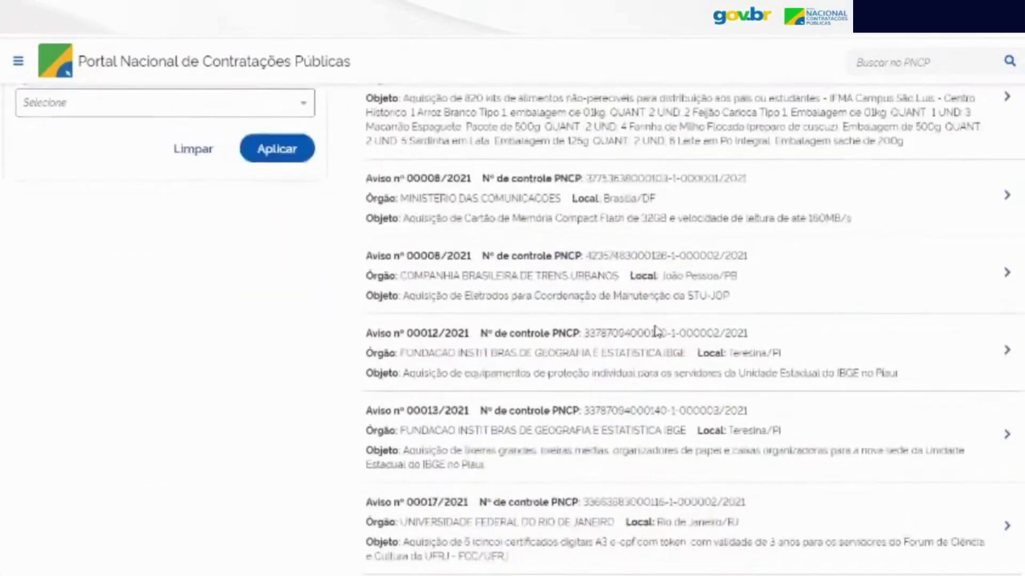
Step: Open the options of the Tipos filter for the notices list
{"action": "scroll", "coordinate": [658, 331], "scroll_direction": "up", "scroll_amount": 6}
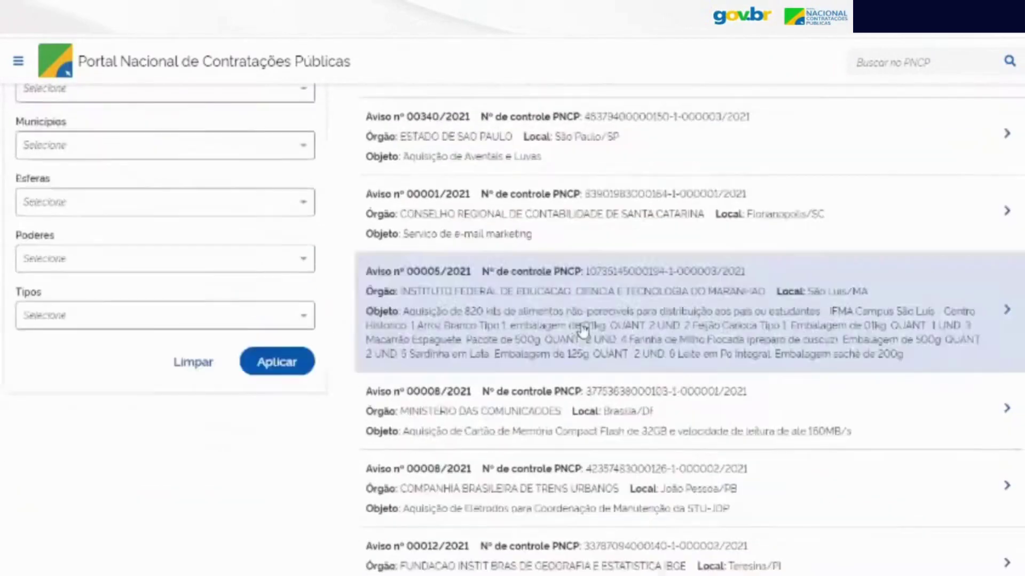
{"action": "left_click", "coordinate": [306, 320]}
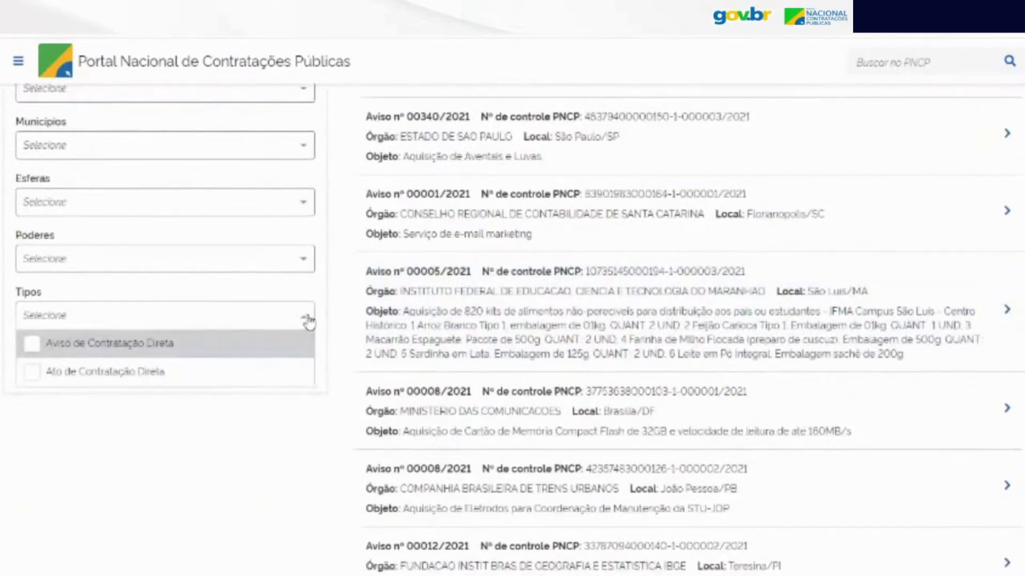